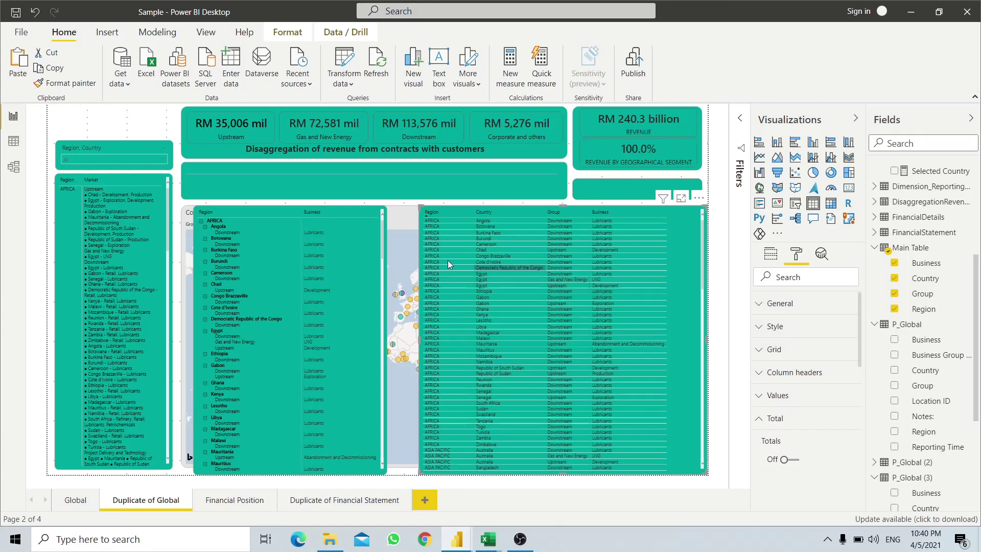
# Examine the Region and Market table and compare it with the matrix and the four-column table on the Duplicate of Global page.
pyautogui.click(383, 218)
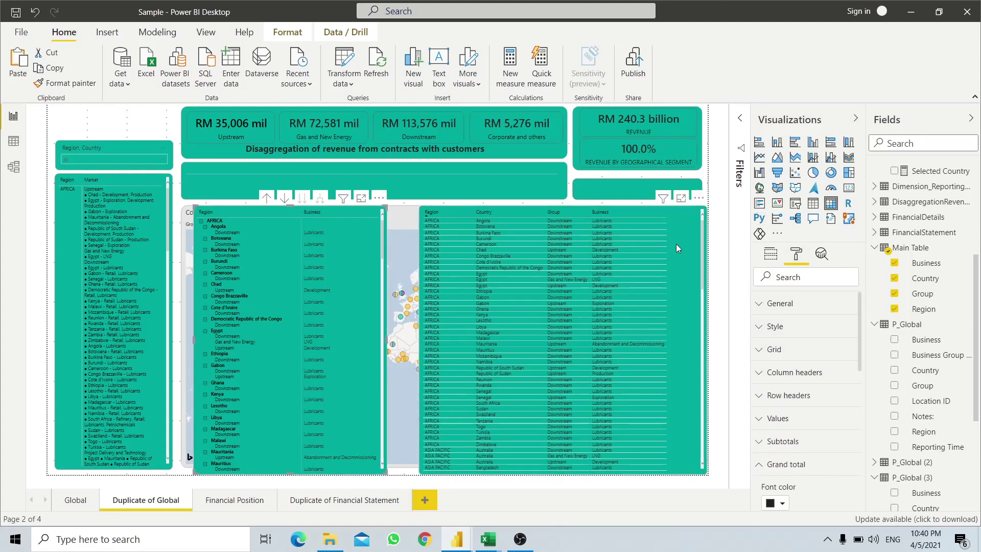
pyautogui.click(163, 192)
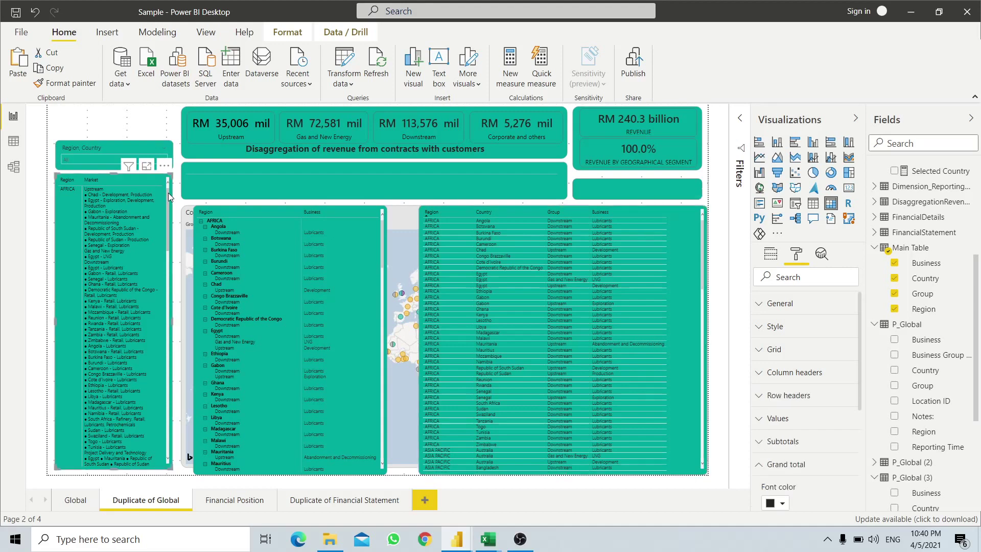
pyautogui.click(442, 261)
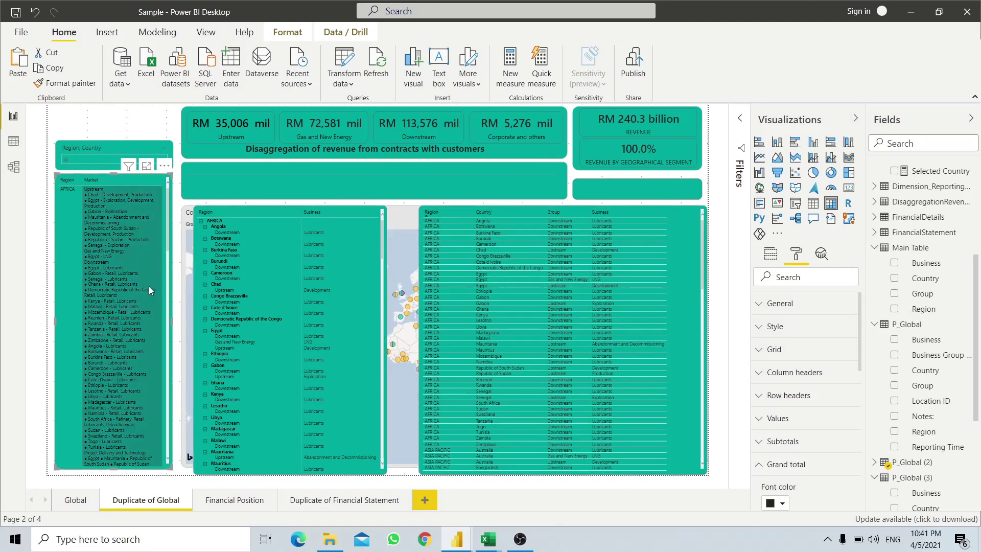
pyautogui.scroll(-1, 149, 289)
pyautogui.scroll(2, 139, 255)
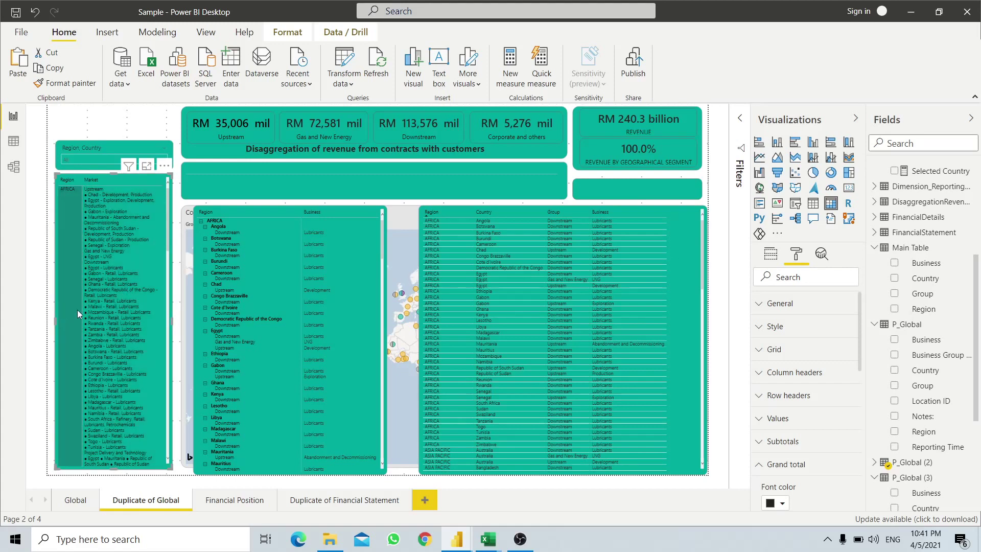
pyautogui.scroll(-2, 115, 308)
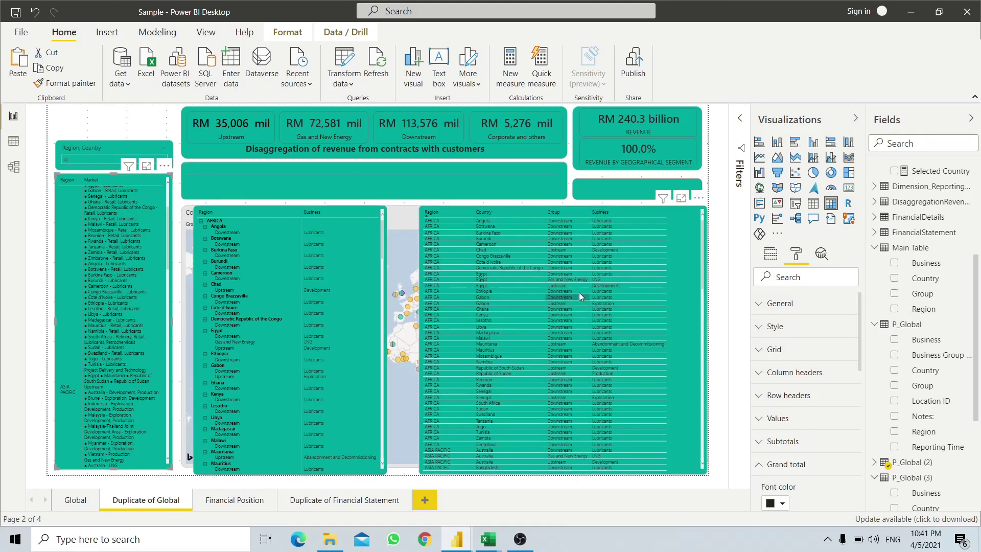
# Switch to the Power Query Editor window of the Sample file, showing the Main Table query.
pyautogui.moveTo(457, 539)
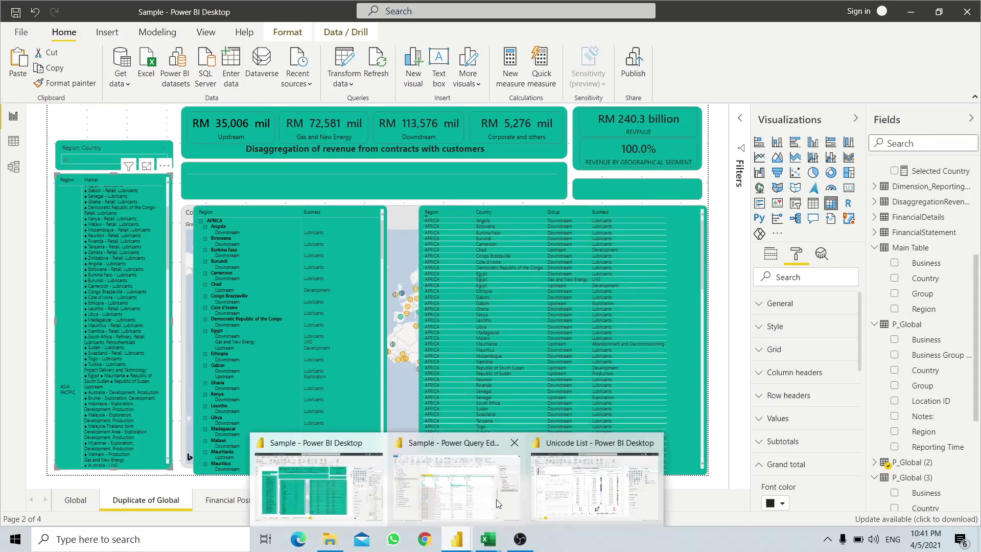
pyautogui.click(475, 503)
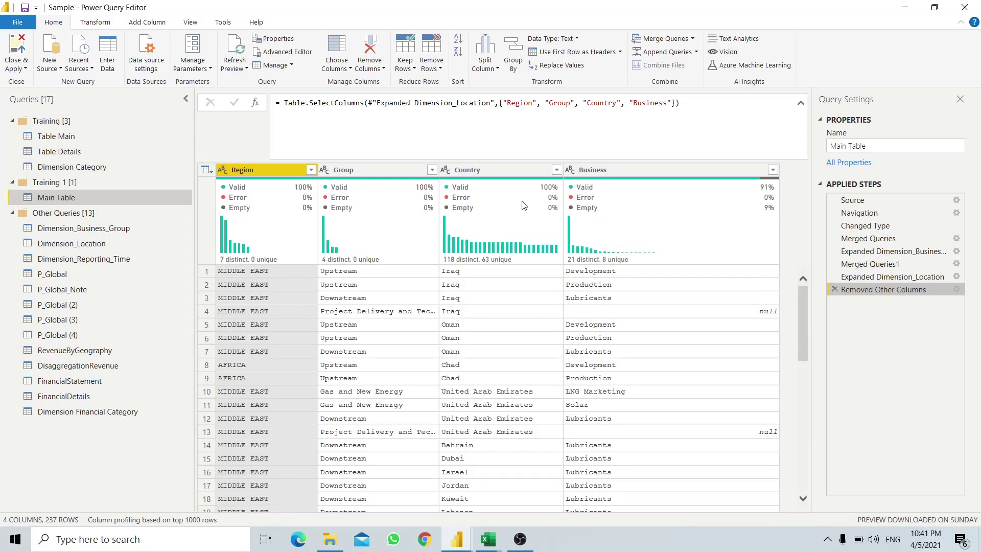
pyautogui.moveTo(302, 188)
pyautogui.moveTo(640, 299)
# Start an advanced Group By on the Main Table with Region, Group and Country as grouping columns.
pyautogui.click(105, 22)
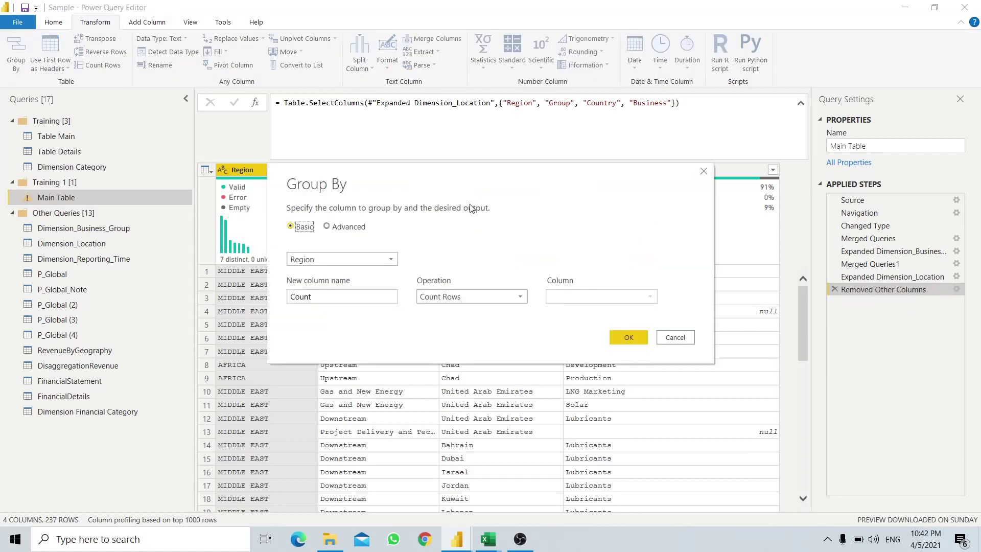
pyautogui.moveTo(407, 180); pyautogui.dragTo(421, 328)
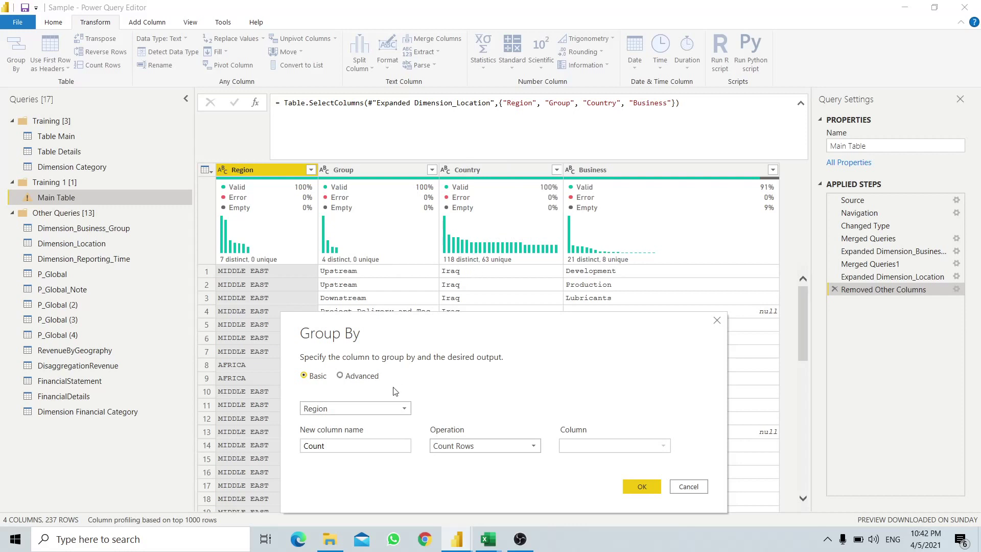
pyautogui.click(357, 376)
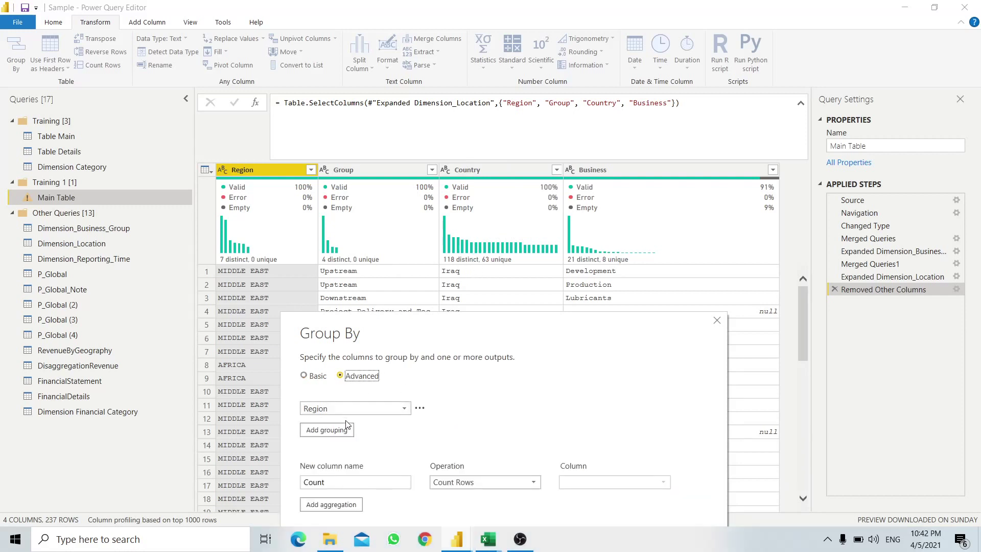
pyautogui.click(346, 426)
pyautogui.click(353, 430)
pyautogui.click(330, 452)
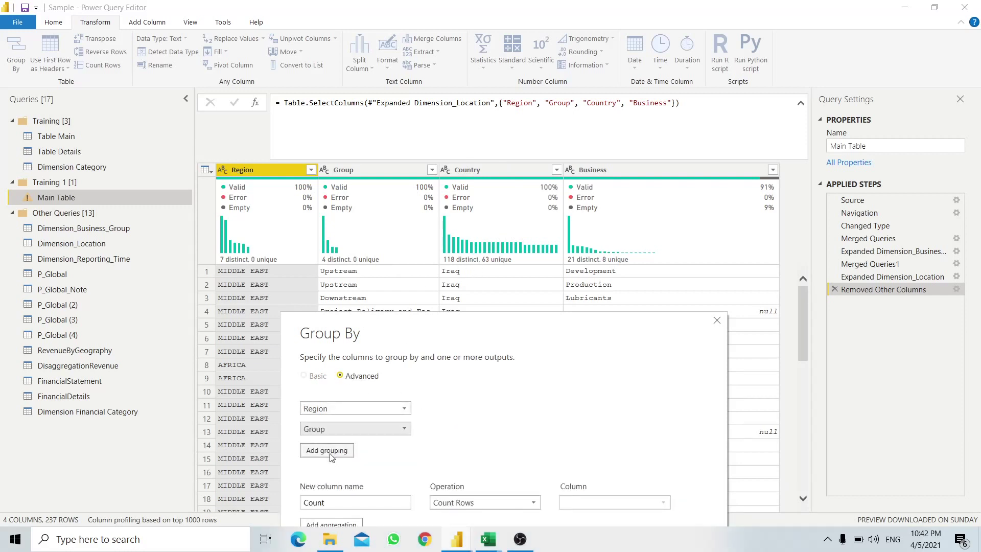
pyautogui.click(330, 451)
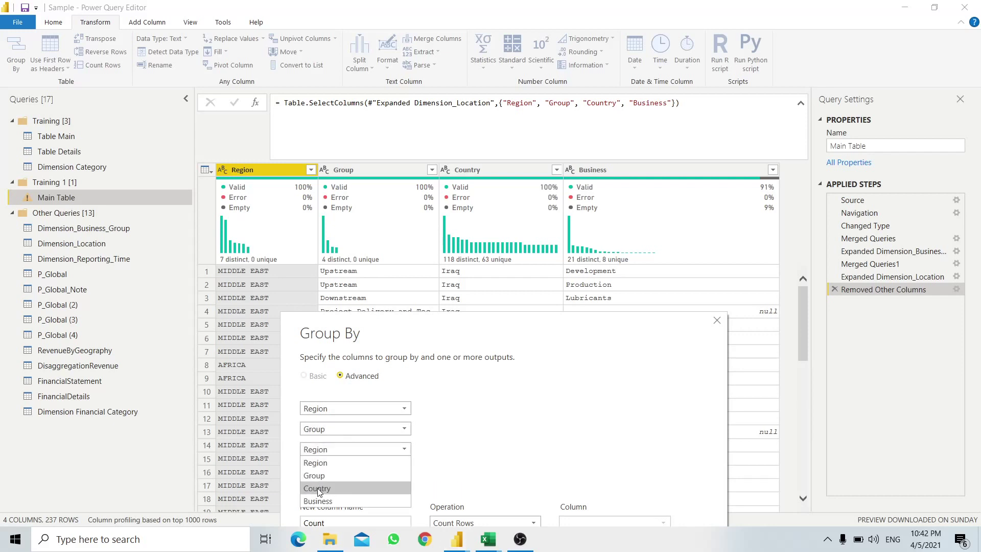
pyautogui.click(318, 489)
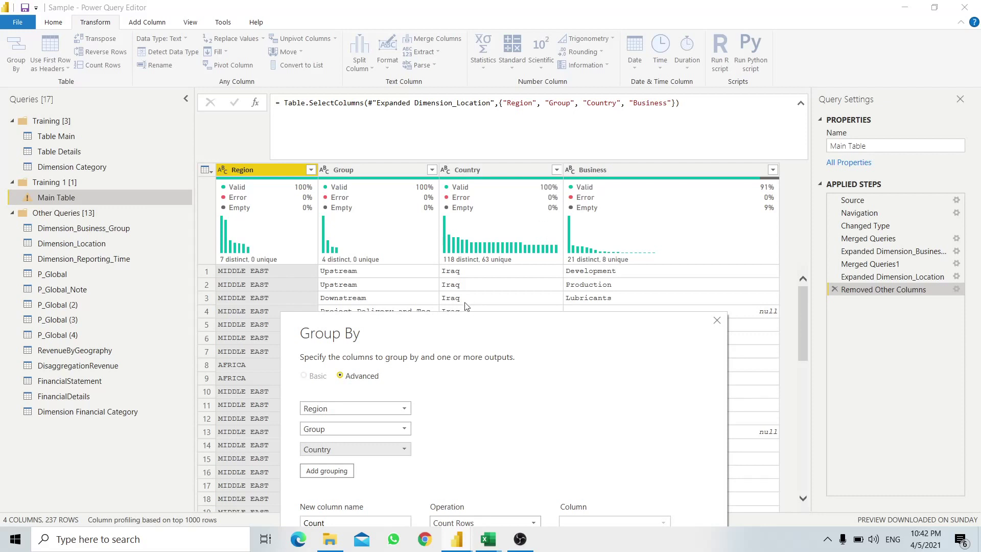
# Name the aggregated column Business, set it to the Sum of the Business column, and apply the grouping.
pyautogui.moveTo(461, 324); pyautogui.dragTo(426, 183)
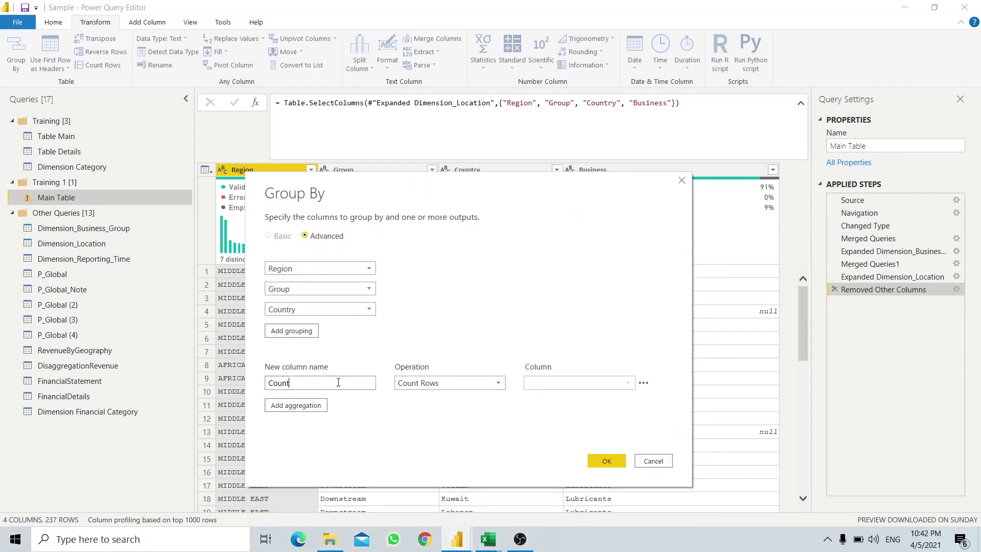
pyautogui.moveTo(325, 385); pyautogui.dragTo(214, 390)
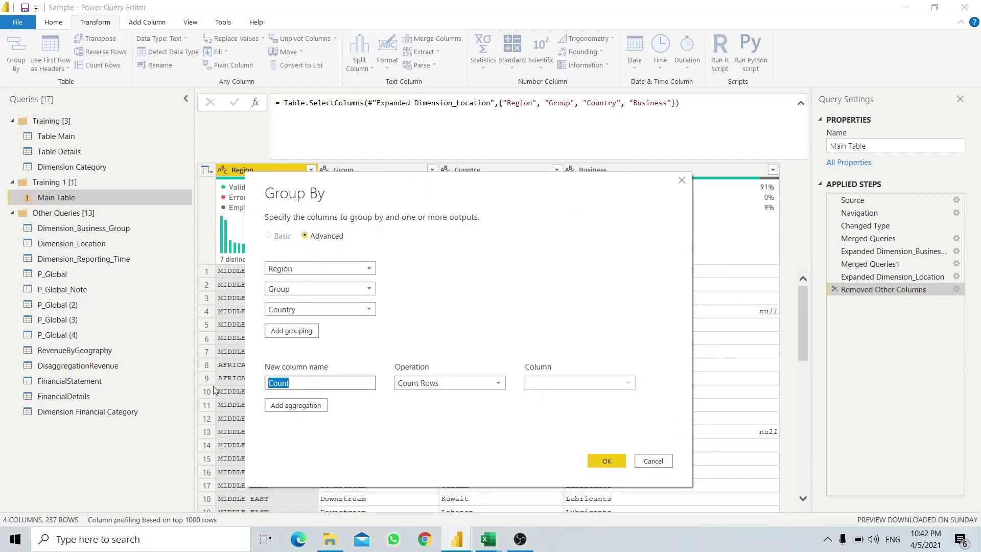
pyautogui.write('Business')
pyautogui.click(419, 387)
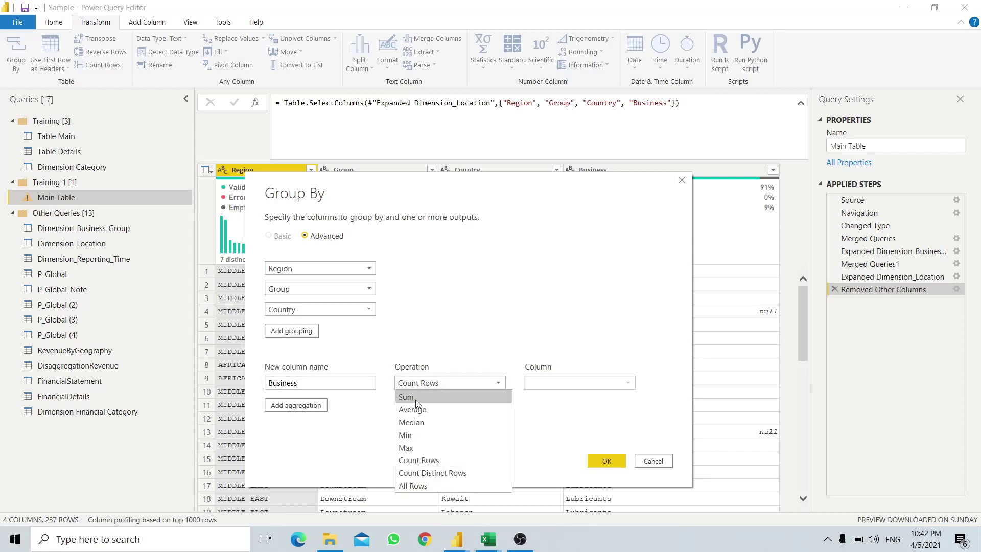
pyautogui.click(416, 396)
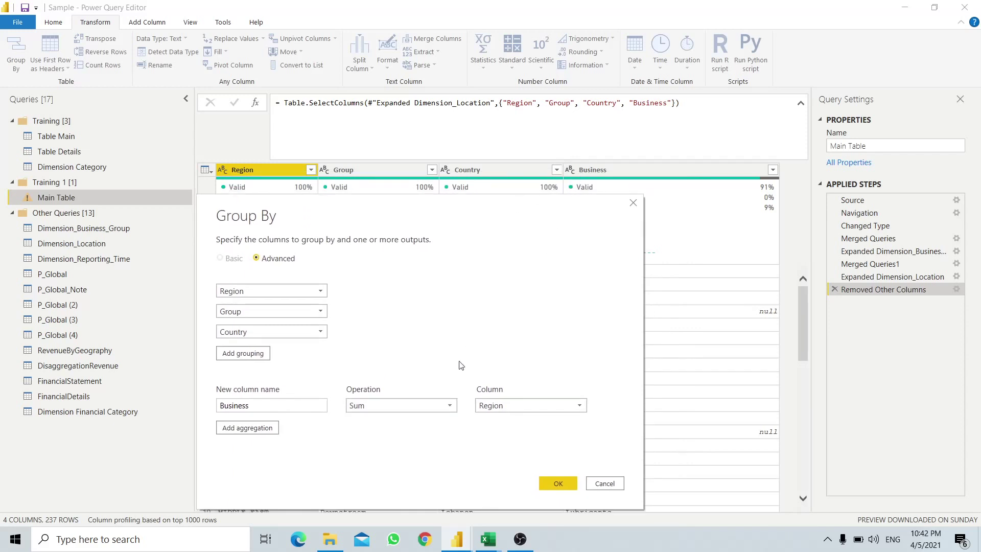
pyautogui.click(448, 406)
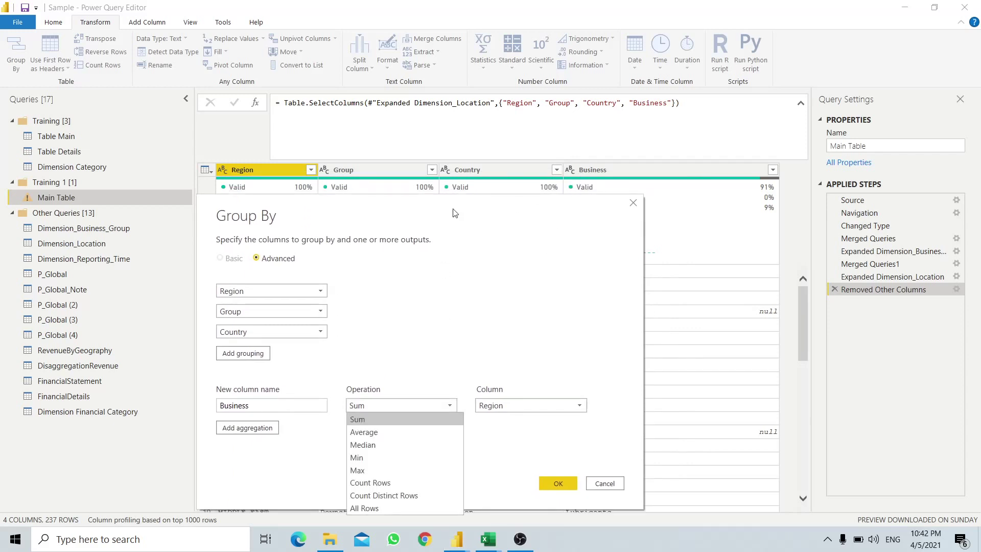
pyautogui.moveTo(452, 208); pyautogui.dragTo(421, 145)
pyautogui.click(416, 344)
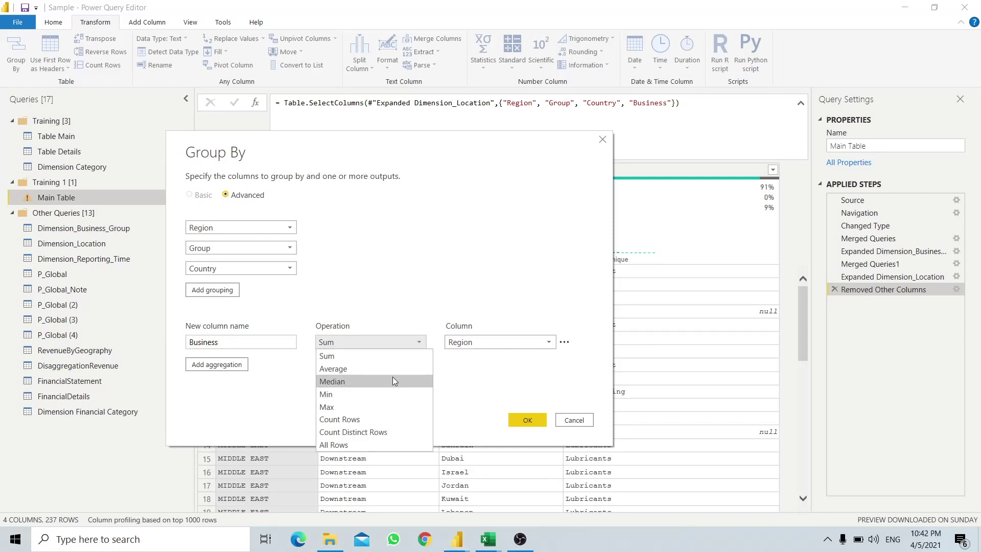
pyautogui.click(395, 356)
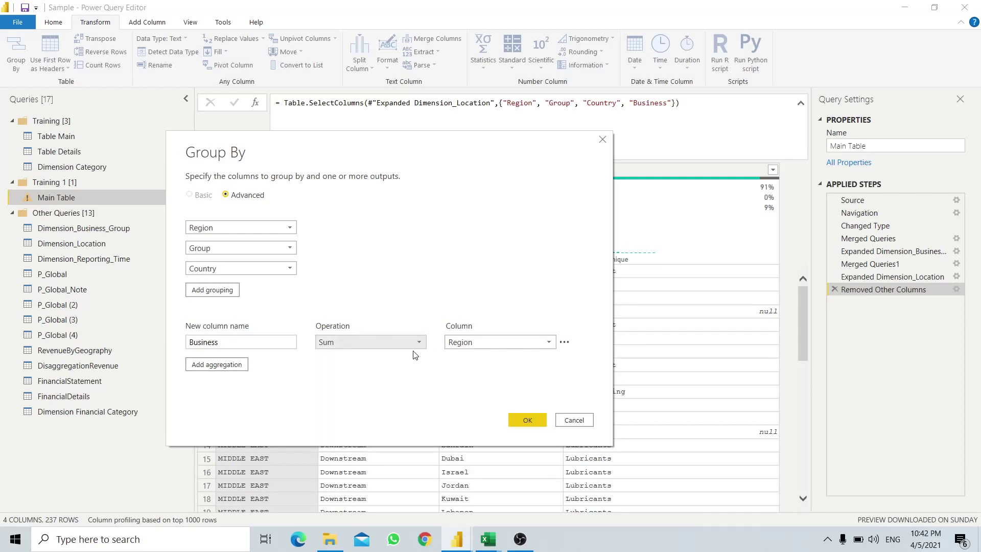
pyautogui.click(513, 347)
pyautogui.click(476, 391)
pyautogui.click(525, 415)
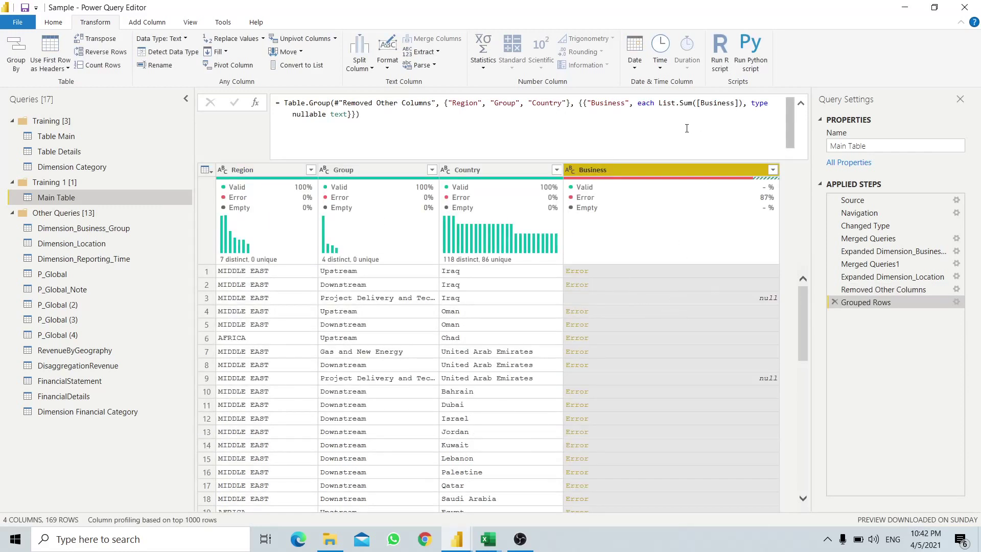
# In the Grouped Rows formula, replace List.Sum with Text.Combine and add " , " as the separator for the Business values.
pyautogui.moveTo(659, 103); pyautogui.dragTo(697, 104)
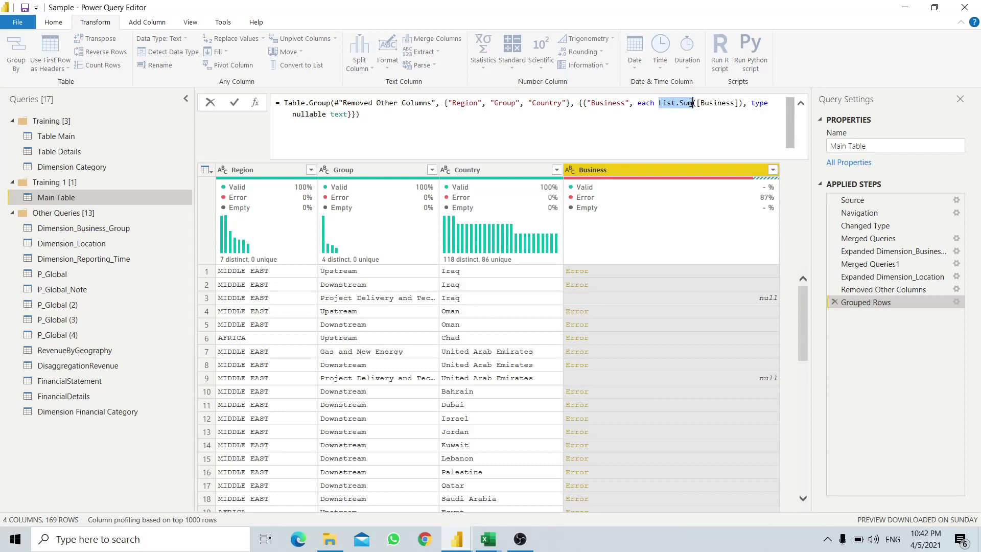
pyautogui.moveTo(691, 102)
pyautogui.write('Te')
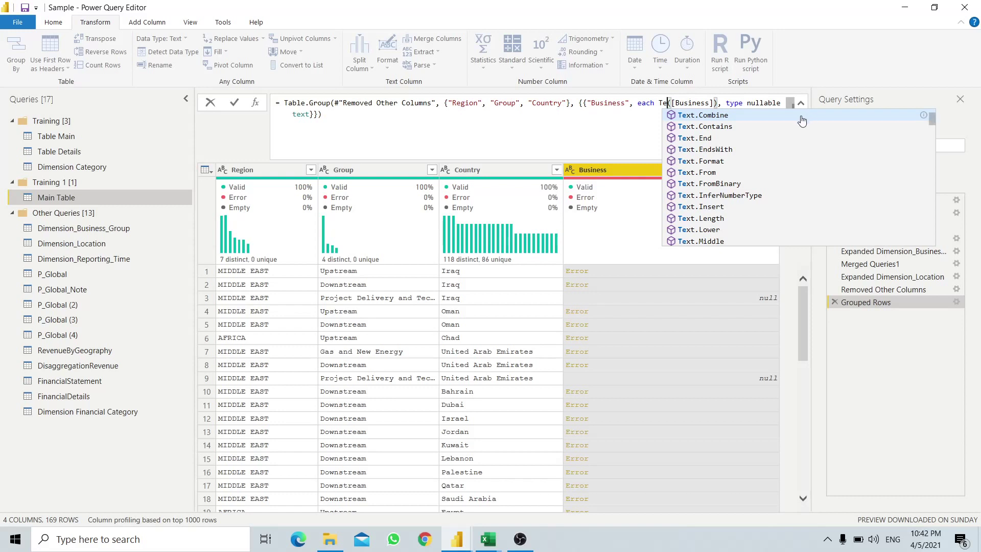
pyautogui.press('Tab')
pyautogui.click(756, 102)
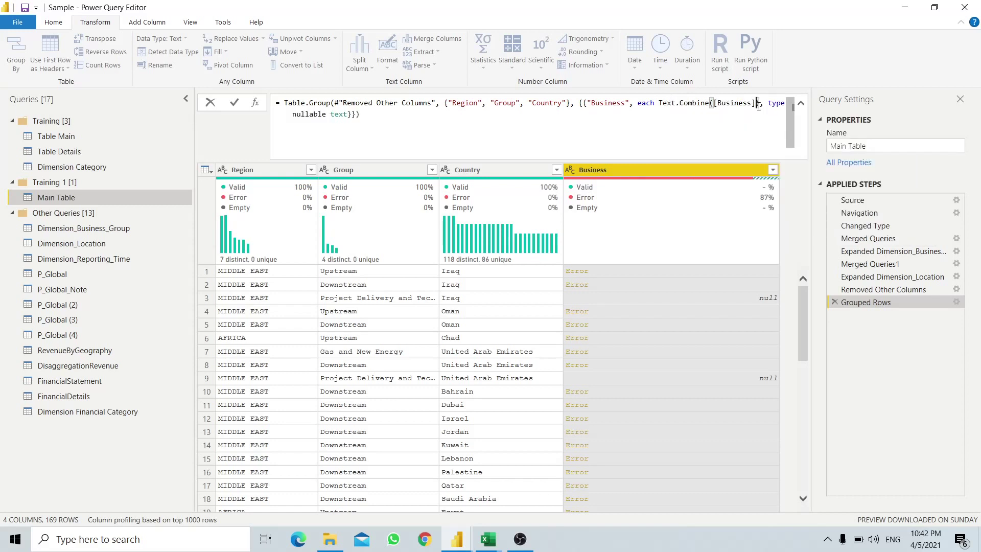
pyautogui.write(', "')
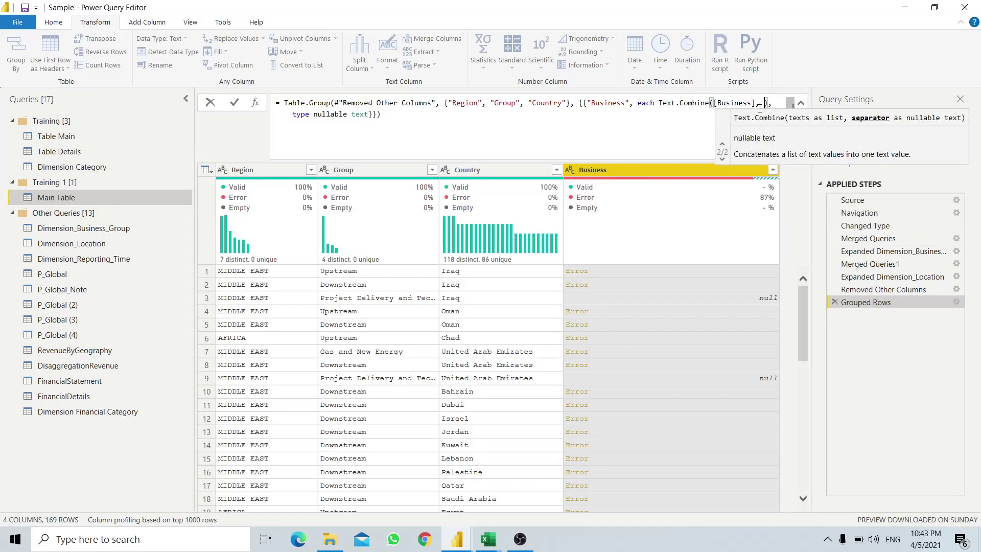
pyautogui.write(' ,')
pyautogui.press('Return')
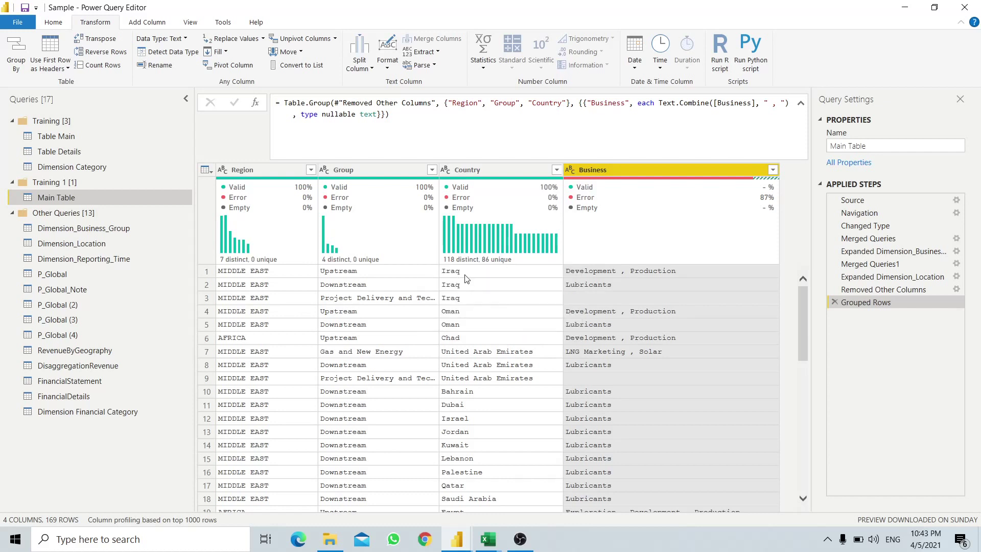
# Merge the Country and Business columns using the custom separator " - ", keeping the new column name Merged.
pyautogui.click(505, 170)
pyautogui.keyDown('ctrl'); pyautogui.click(591, 171); pyautogui.keyUp('ctrl')
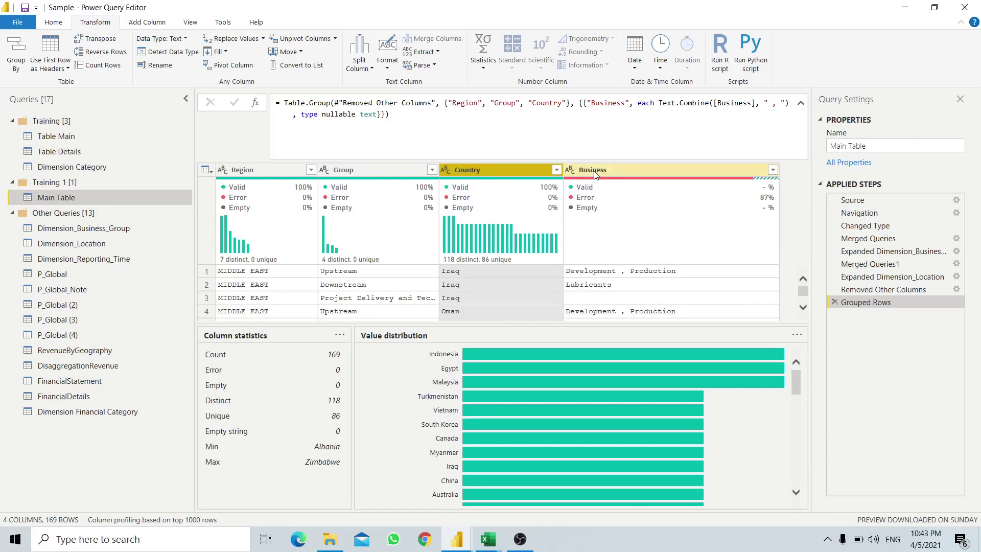
pyautogui.rightClick(593, 171)
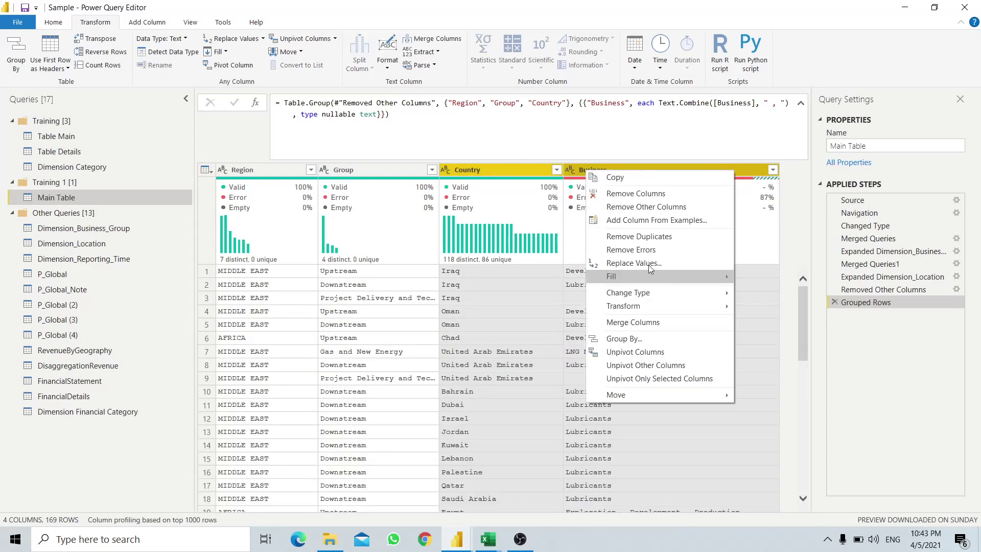
pyautogui.click(656, 327)
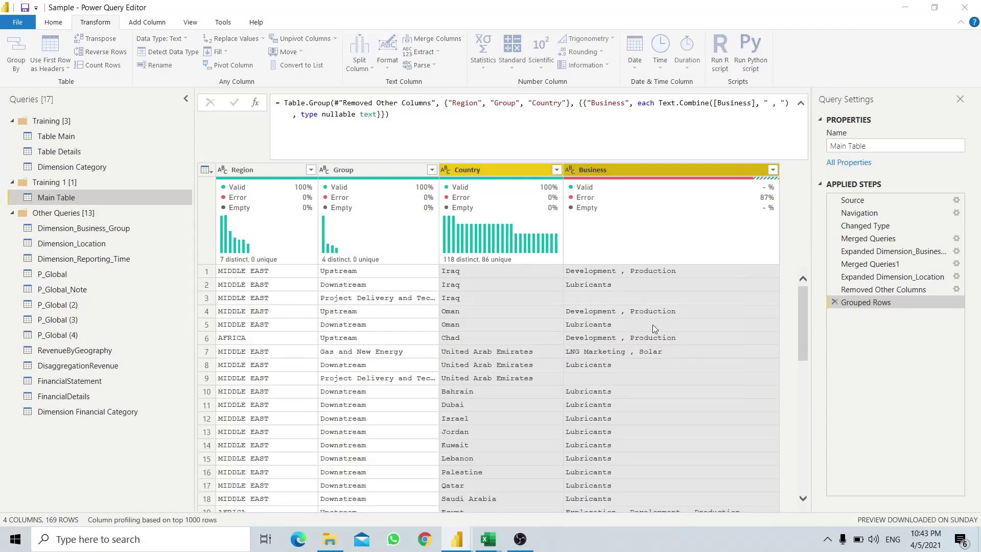
pyautogui.click(350, 257)
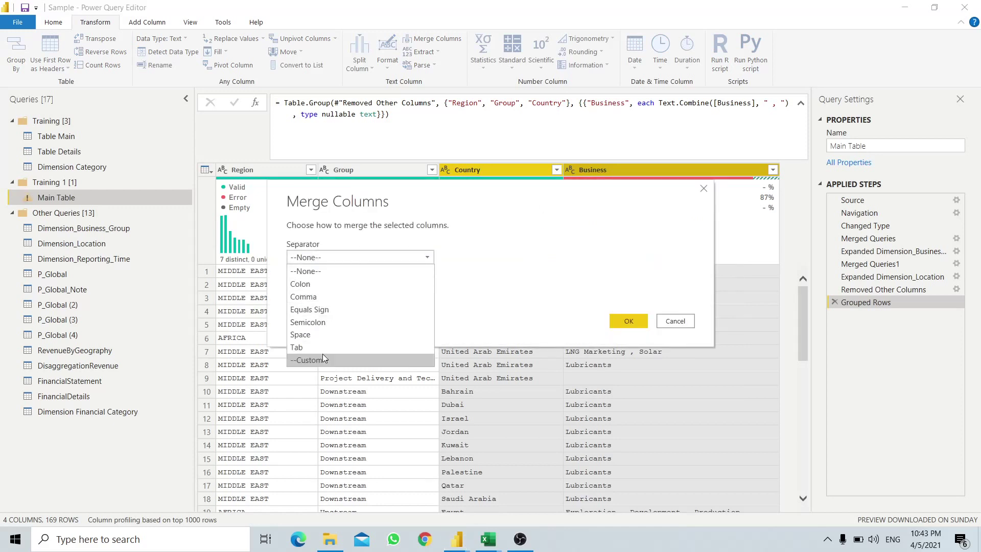
pyautogui.click(322, 356)
pyautogui.click(336, 271)
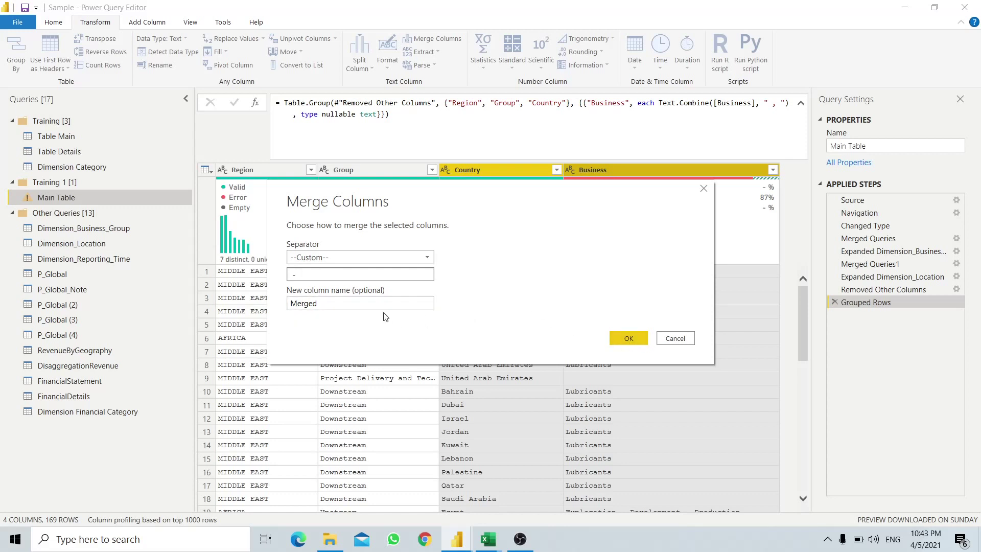
pyautogui.click(632, 339)
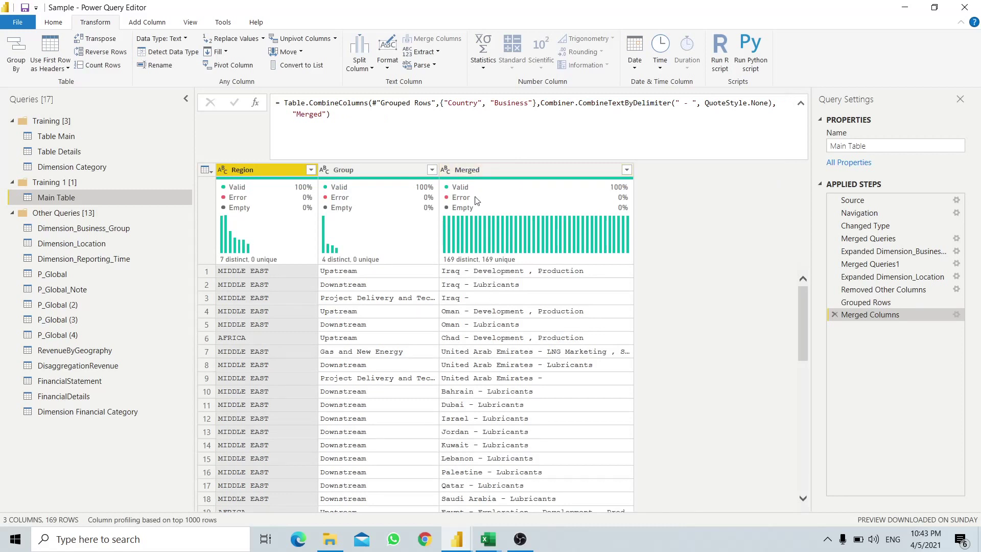
# Start another advanced Group By on the merged Main Table with Region and Group as the grouping columns.
pyautogui.moveTo(551, 234)
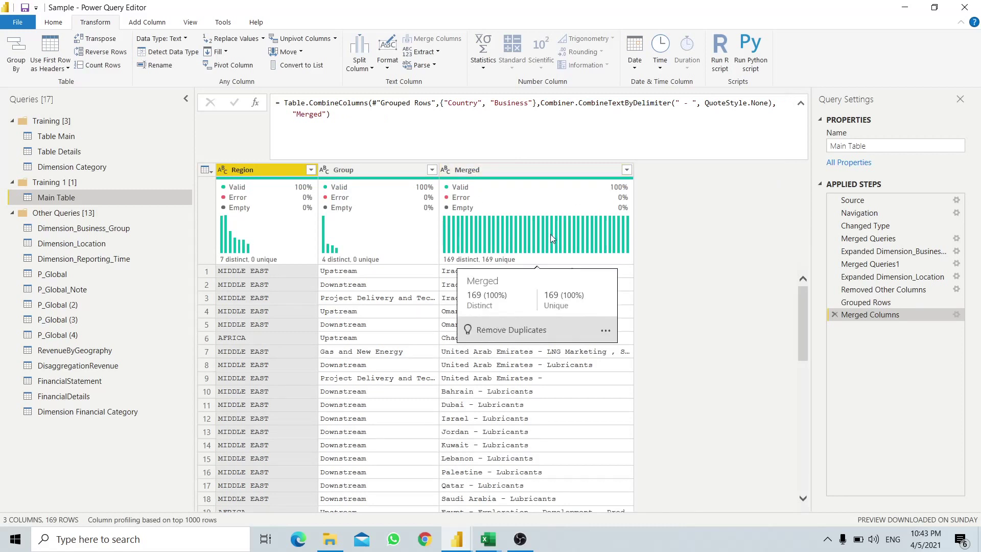
pyautogui.scroll(-1, 399, 395)
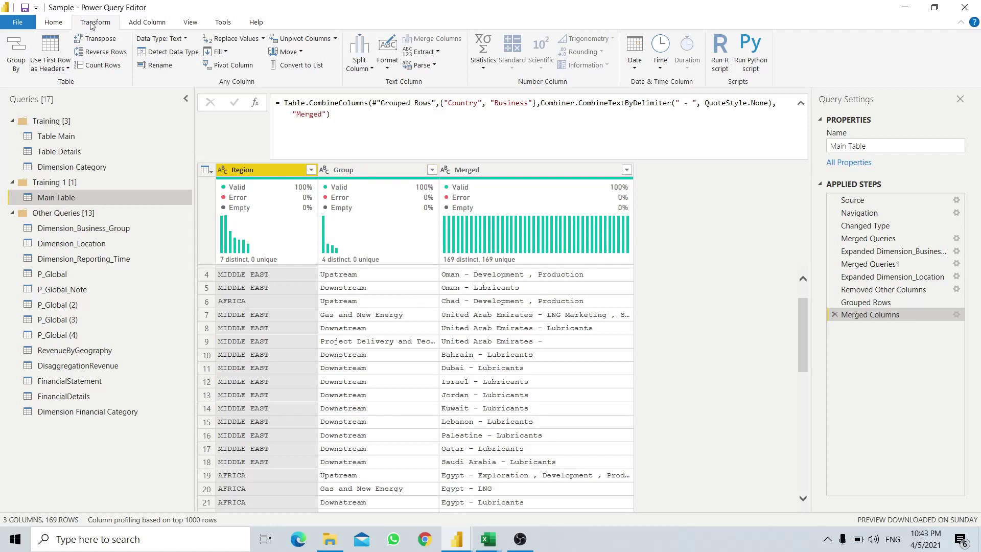
pyautogui.click(16, 56)
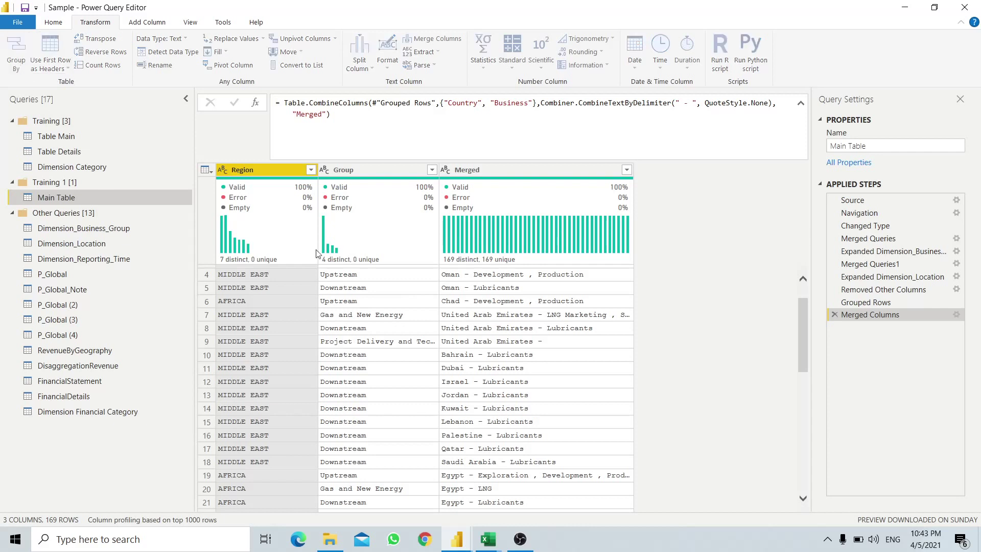
pyautogui.moveTo(423, 177); pyautogui.dragTo(506, 294)
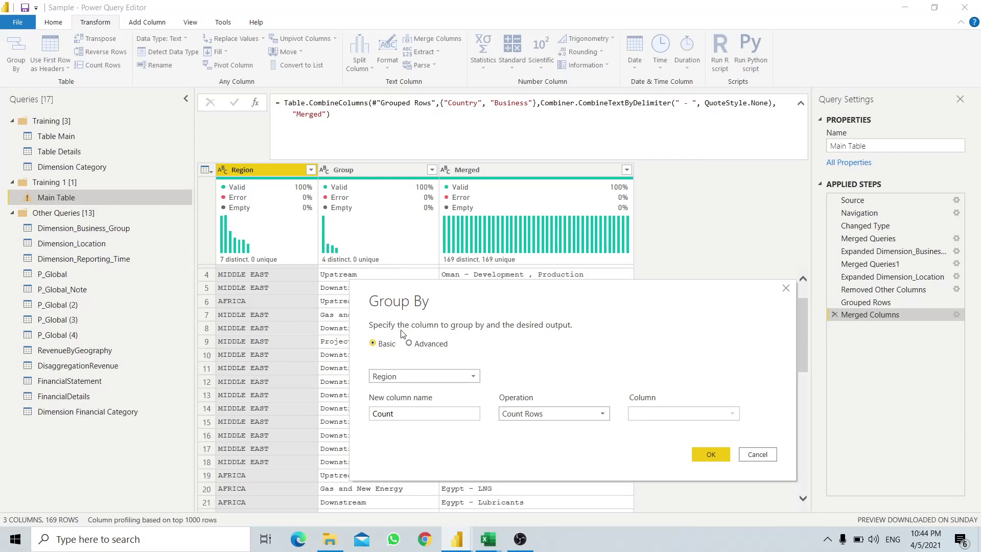
pyautogui.click(418, 347)
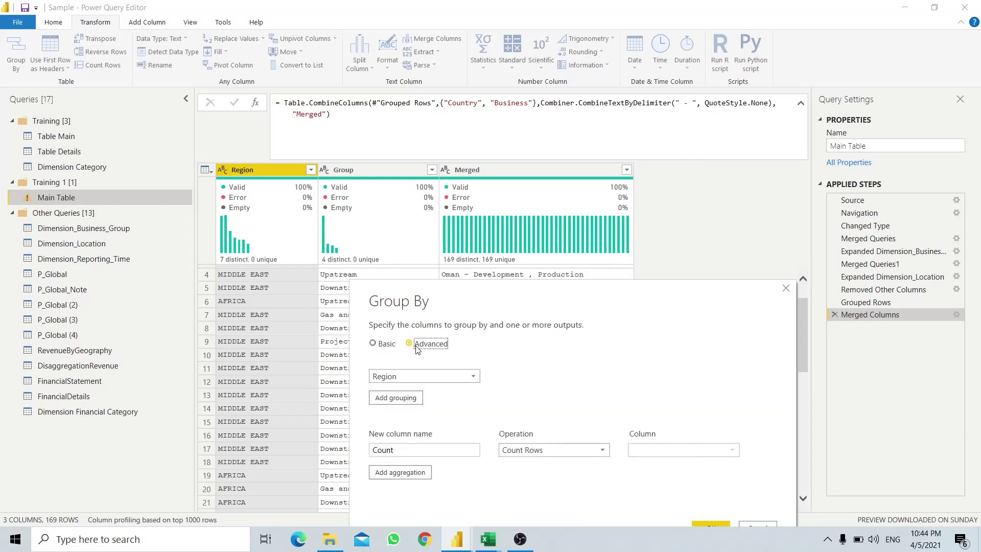
pyautogui.click(395, 397)
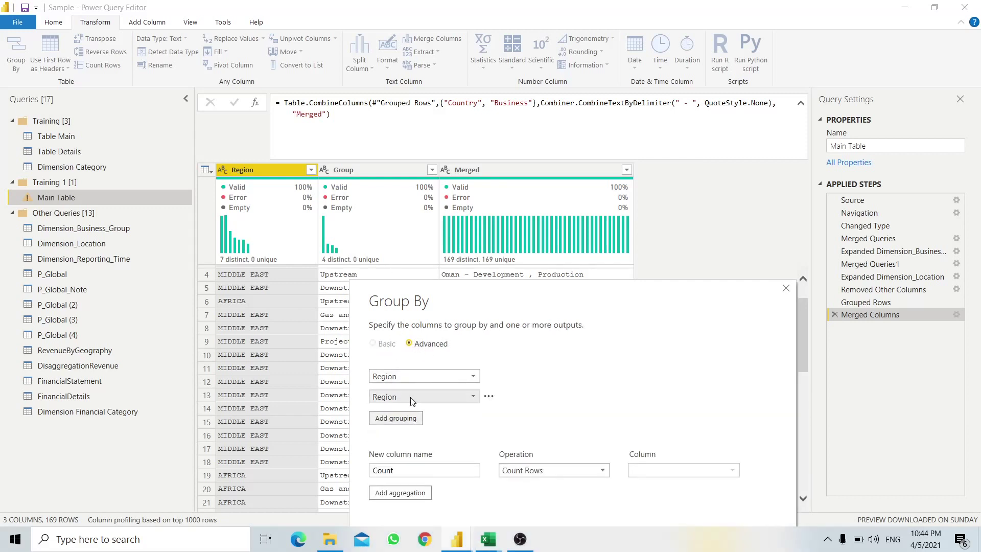
pyautogui.click(408, 396)
pyautogui.click(398, 419)
# Name the aggregated column Business, set it to the Sum of the Merged column, and apply the grouping.
pyautogui.doubleClick(400, 469)
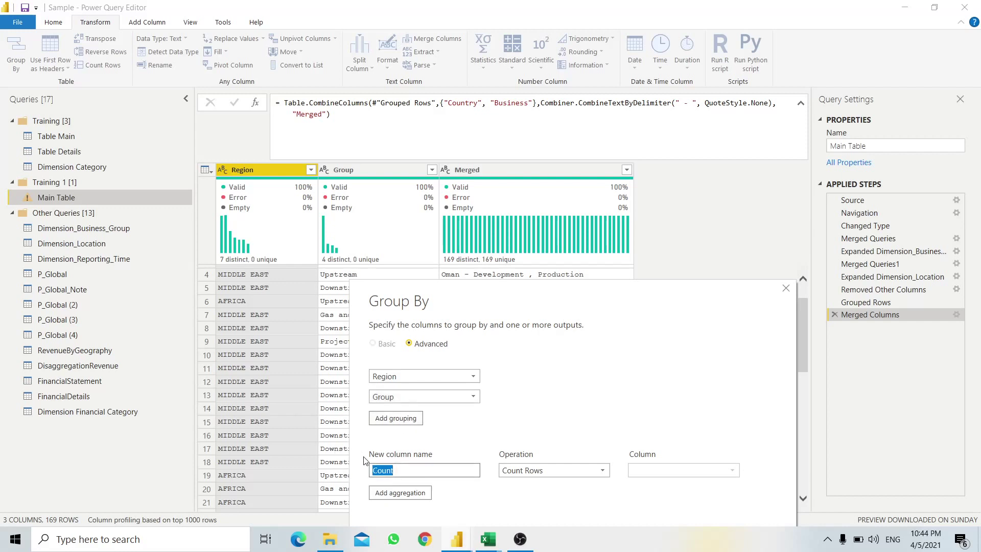
pyautogui.write('Business')
pyautogui.click(536, 470)
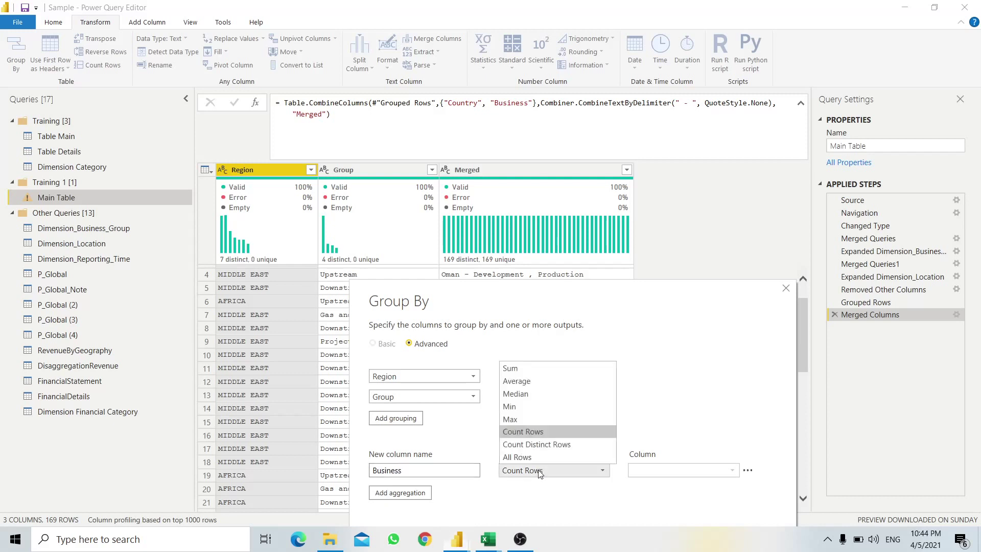
pyautogui.click(518, 369)
pyautogui.click(654, 470)
pyautogui.click(653, 483)
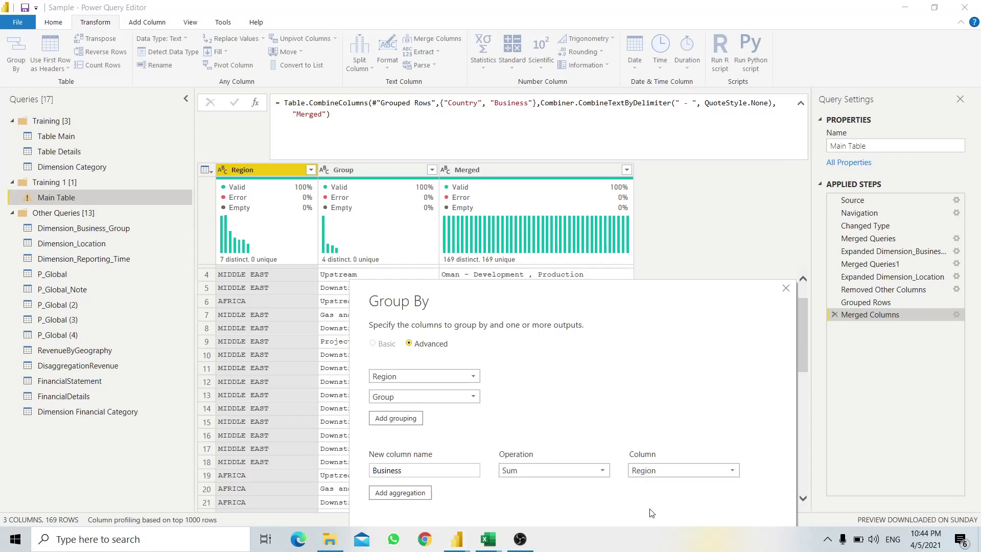
pyautogui.press('Down')
pyautogui.press('Down')
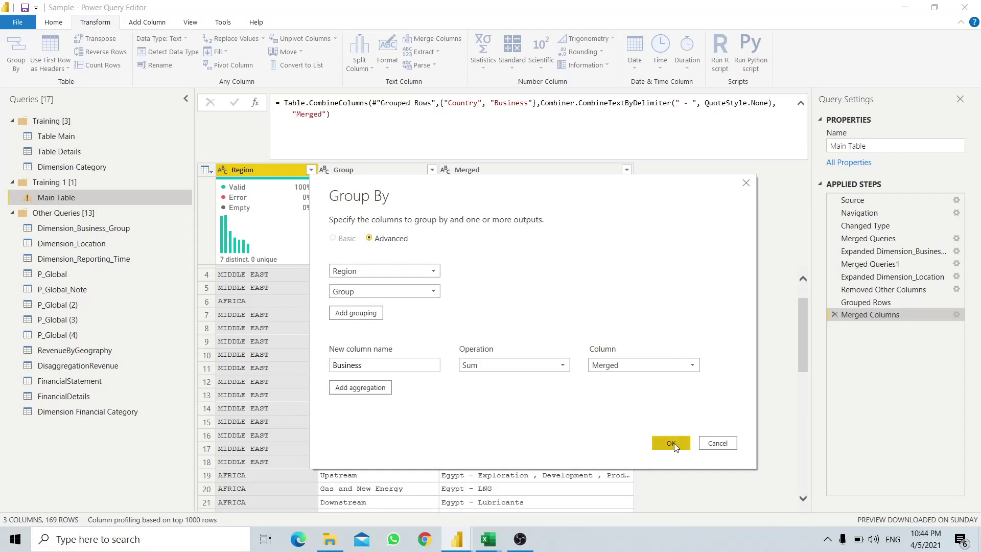
pyautogui.click(672, 443)
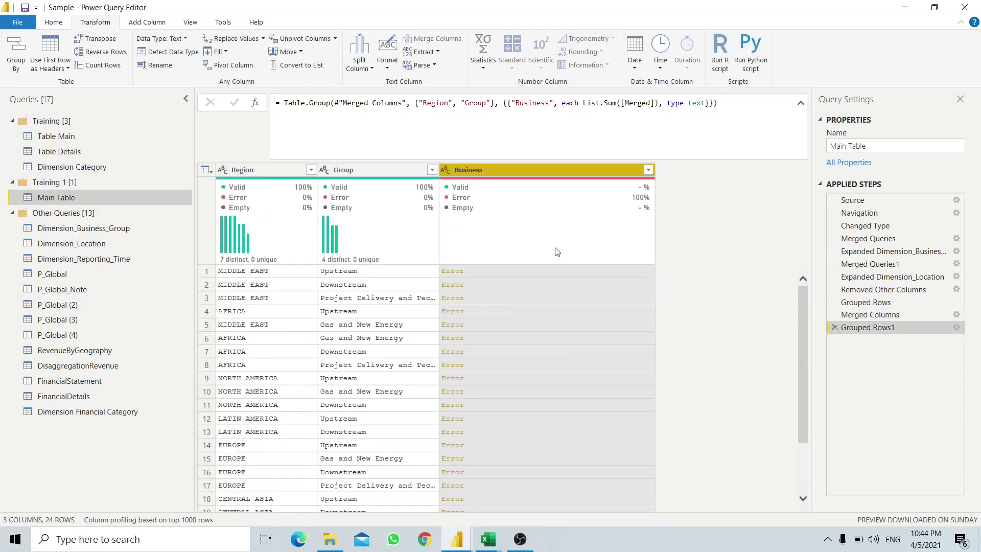
# In the Grouped Rows1 formula, replace List.Sum with Text.Combine and add the line-feed separator "#(lf)" after [Merged].
pyautogui.moveTo(584, 103); pyautogui.dragTo(618, 103)
pyautogui.press('BackSpace')
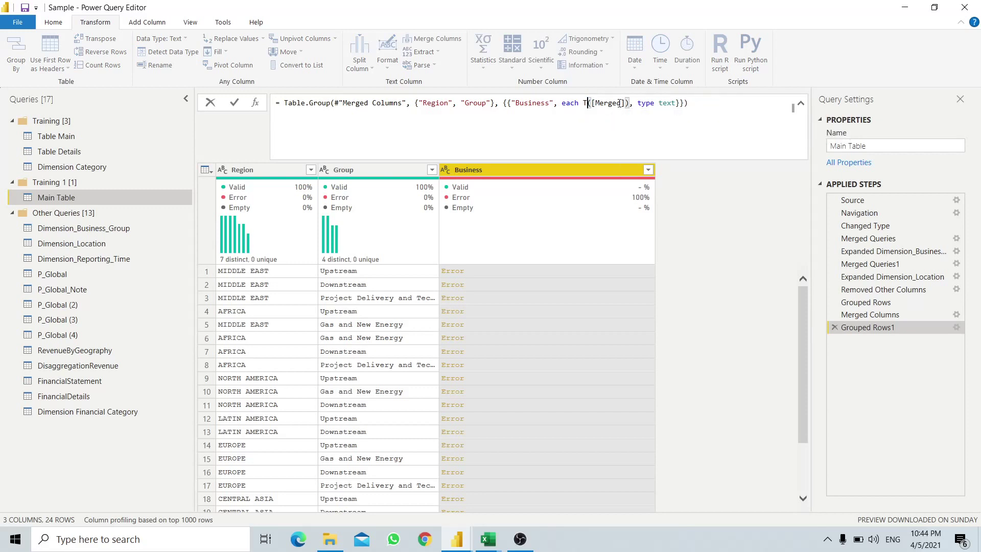
pyautogui.write('Text.')
pyautogui.press('Tab')
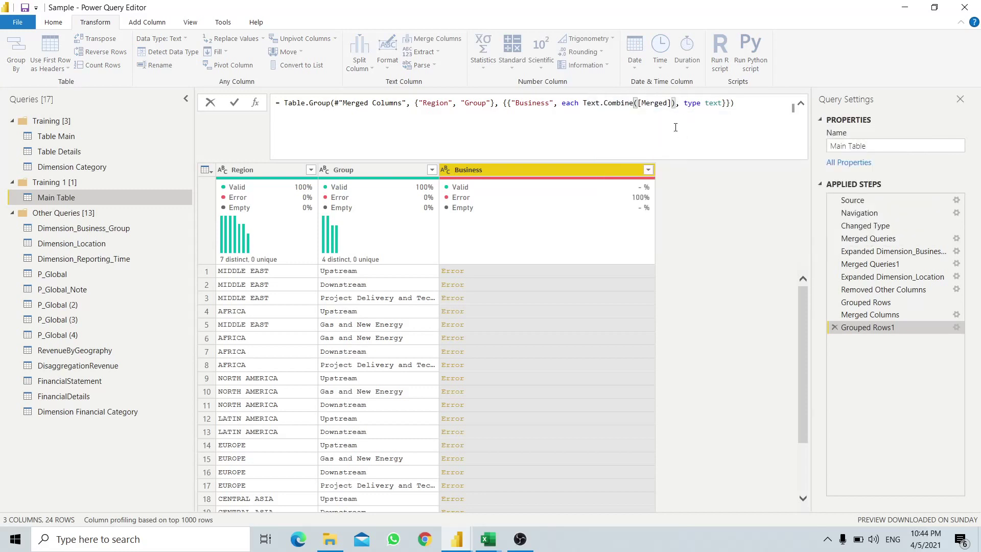
pyautogui.click(673, 103)
pyautogui.write(',')
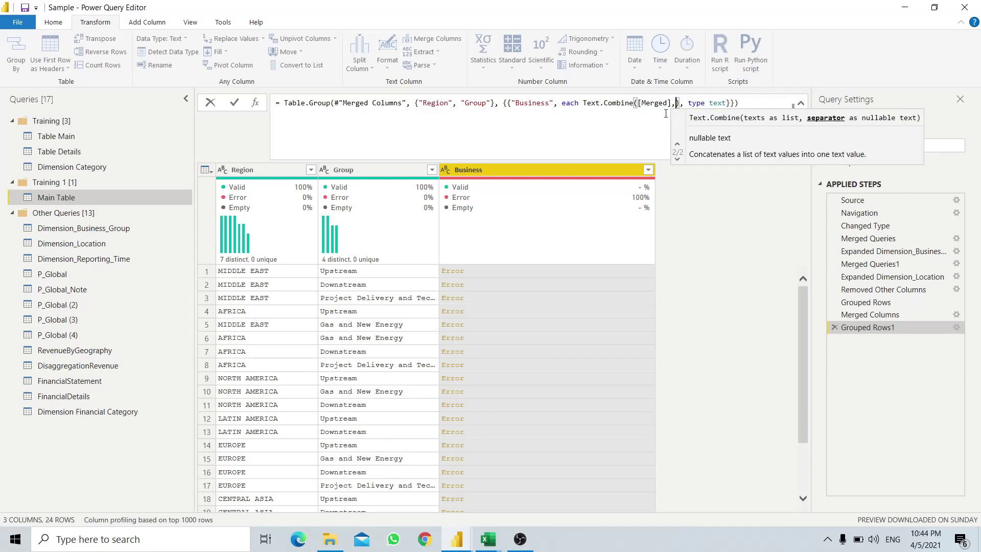
pyautogui.write(' "')
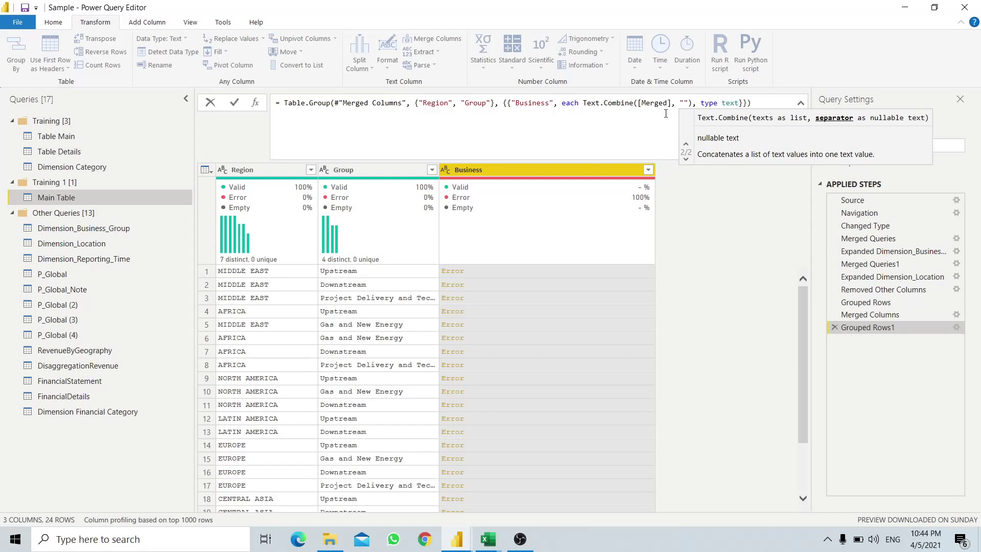
pyautogui.write('#')
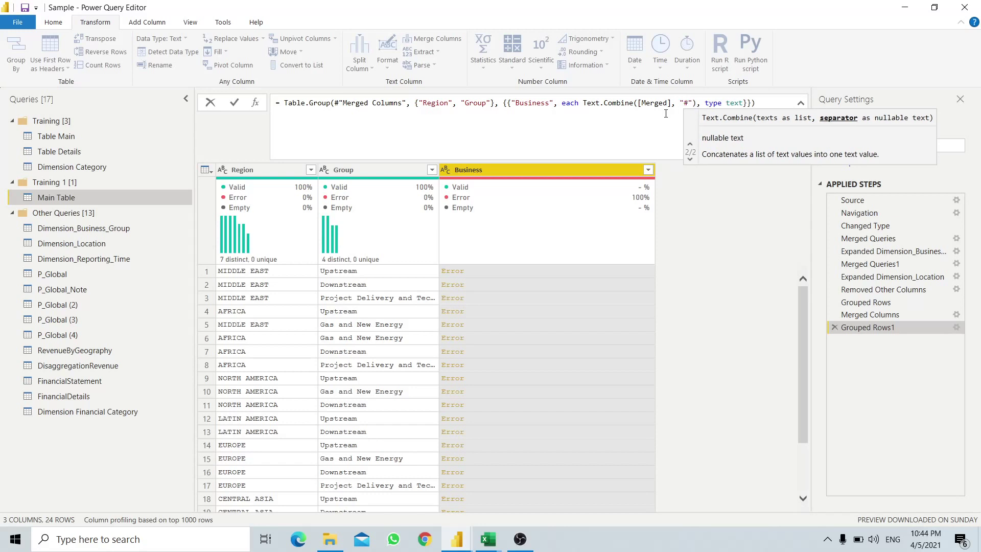
pyautogui.write('(lf')
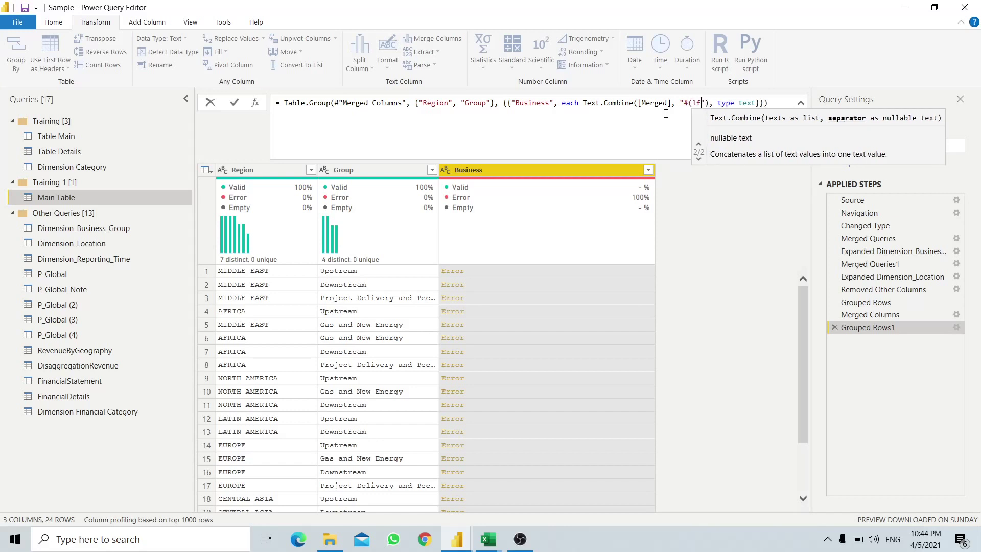
pyautogui.write(')')
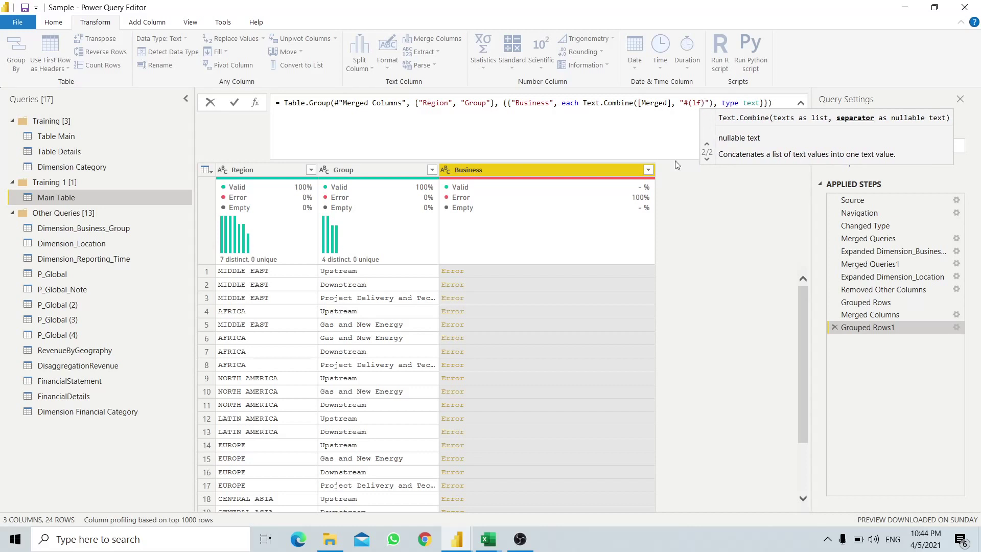
pyautogui.press('Return')
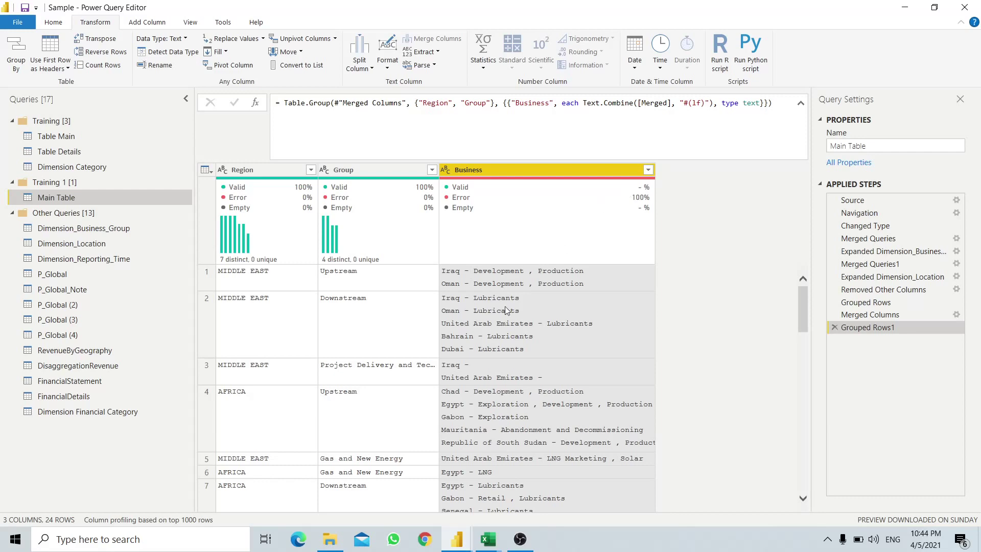
# Switch to the Excel workbook Book1, view the Black Circle entry among the symbols, and copy the ● character from cell M10.
pyautogui.moveTo(456, 539)
pyautogui.moveTo(336, 492)
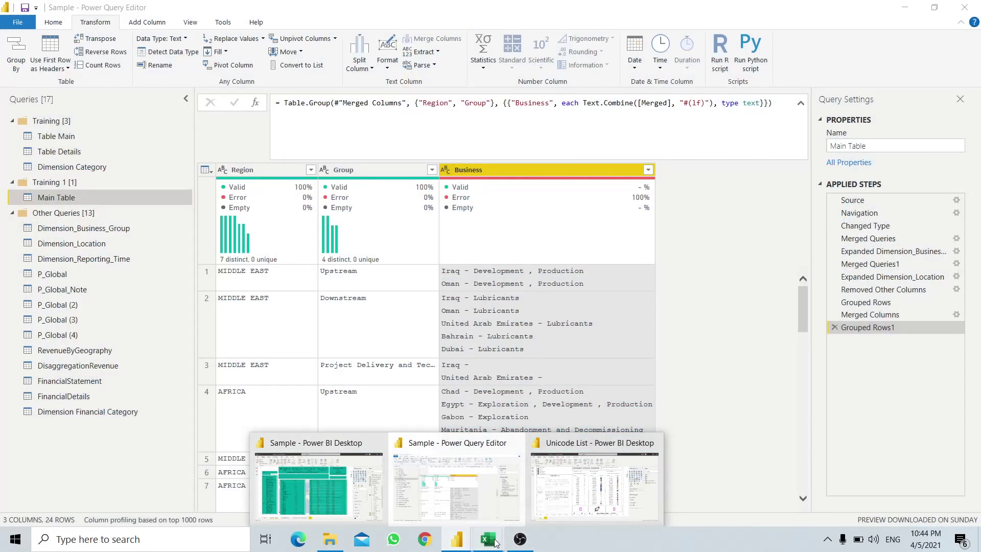
pyautogui.moveTo(494, 543)
pyautogui.click(473, 487)
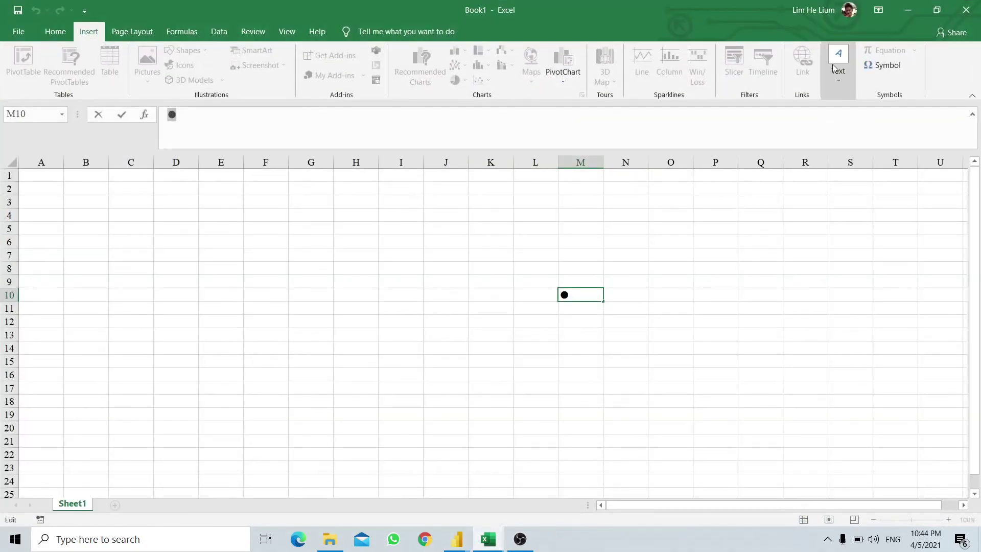
pyautogui.click(884, 65)
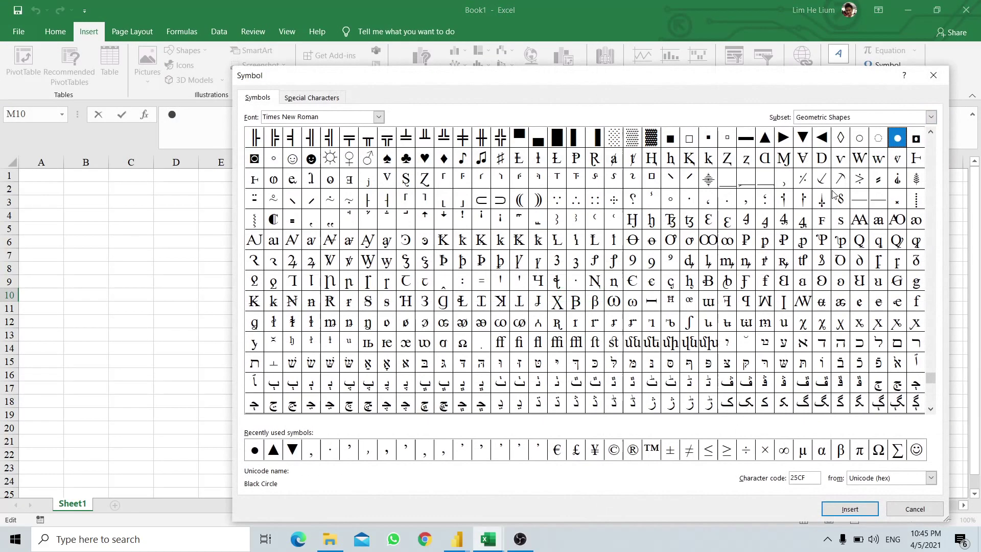
pyautogui.click(933, 75)
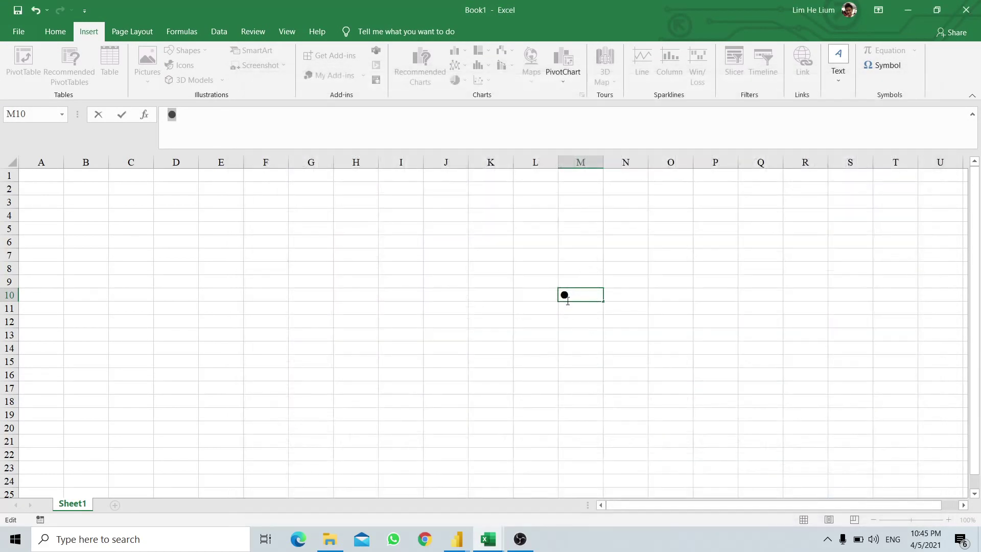
pyautogui.moveTo(567, 301); pyautogui.dragTo(533, 301)
pyautogui.hotkey('ctrl', 'c')
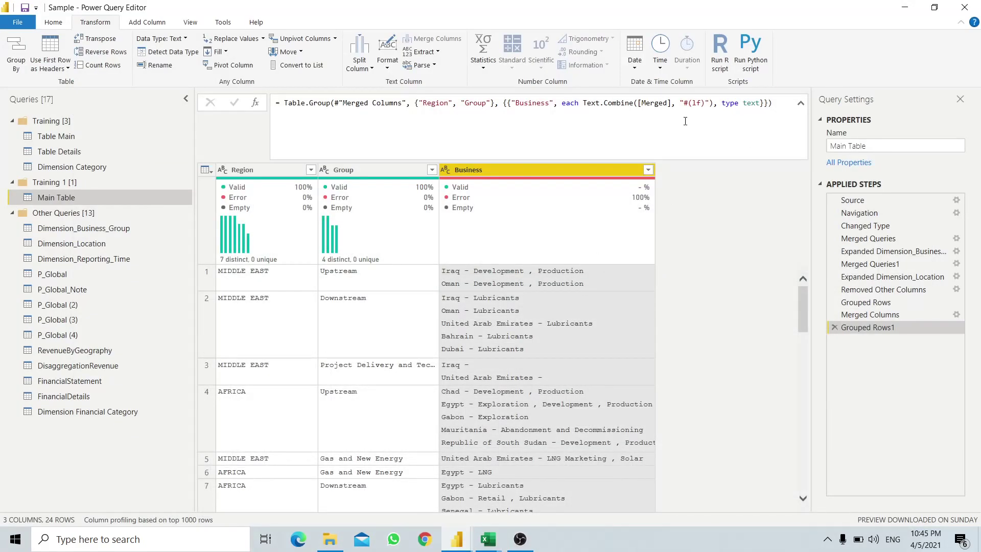
# Back in Power Query Editor, extend the Text.Combine separator to "#(lf) ●" with the copied bullet and apply the formula.
pyautogui.click(705, 104)
pyautogui.hotkey('ctrl', 'v')
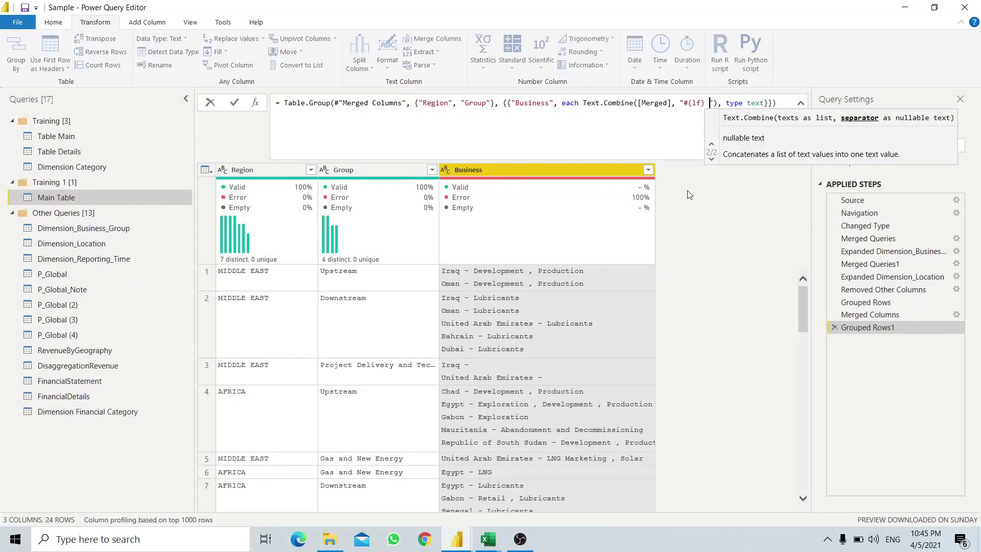
pyautogui.press('Return')
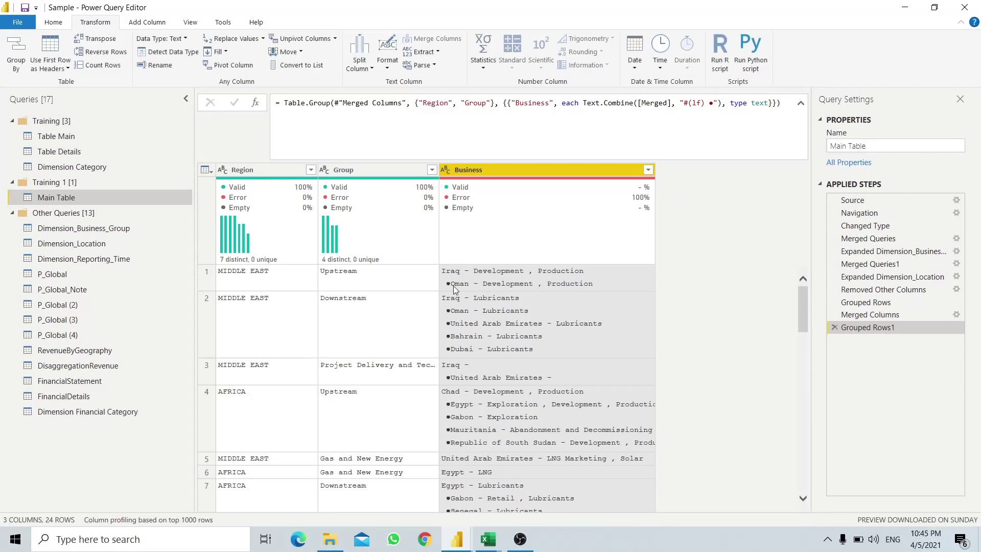
# Move the space in the separator from before the bullet to after it, making it "#(lf)● ".
pyautogui.click(709, 103)
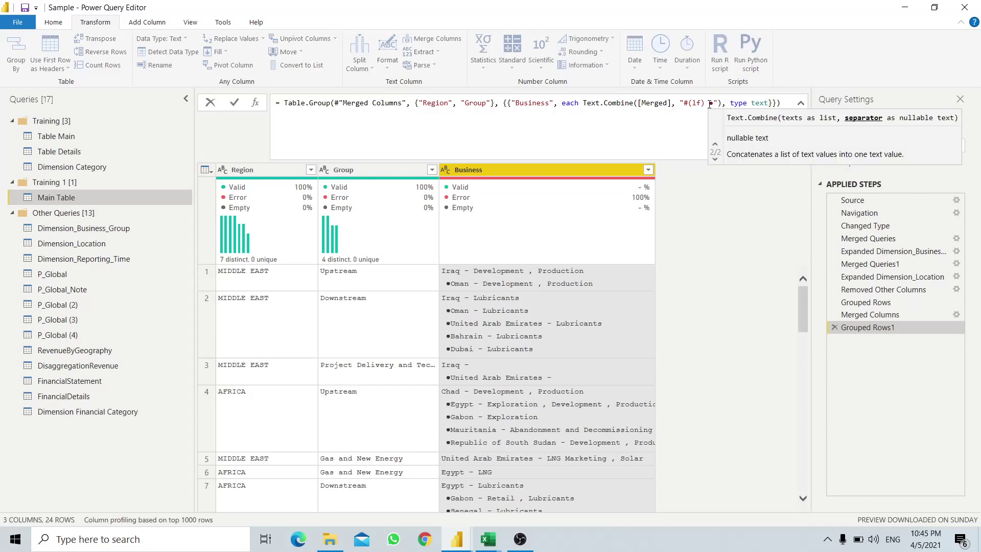
pyautogui.press('Left')
pyautogui.press('Left')
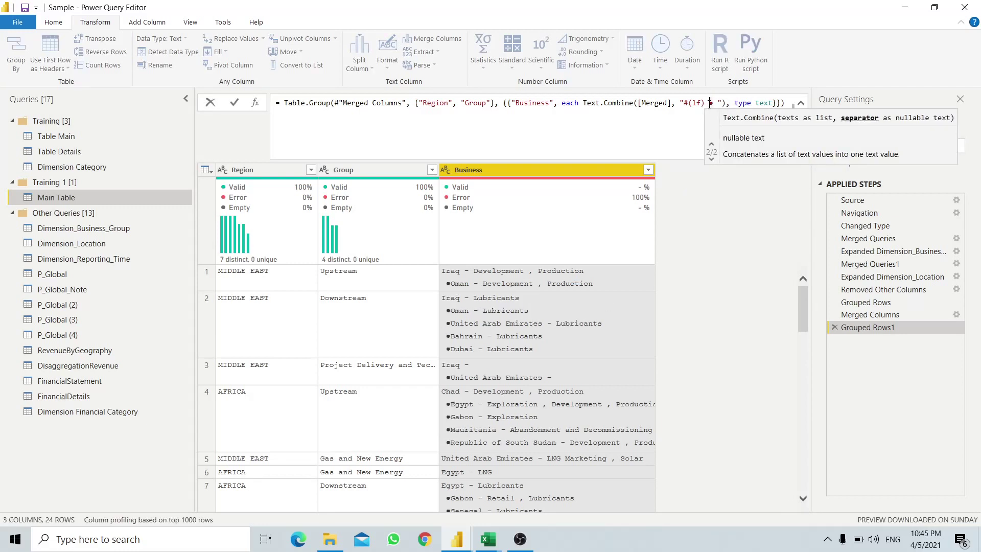
pyautogui.press('BackSpace')
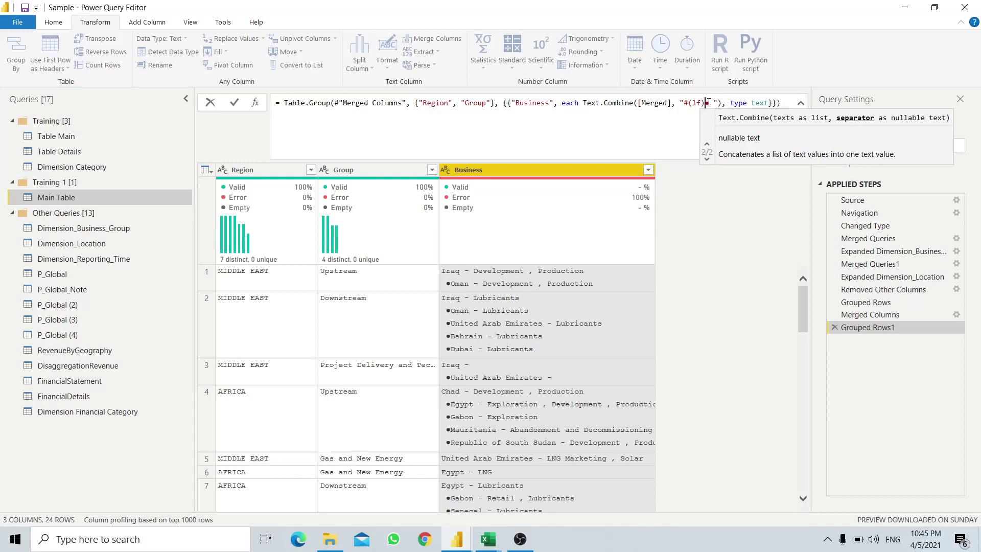
# Prefix Text.Combine in the formula with "● " & so the first entry in each group also gets a bullet, and apply it.
pyautogui.moveTo(709, 103); pyautogui.dragTo(717, 103)
pyautogui.hotkey('ctrl', 'c')
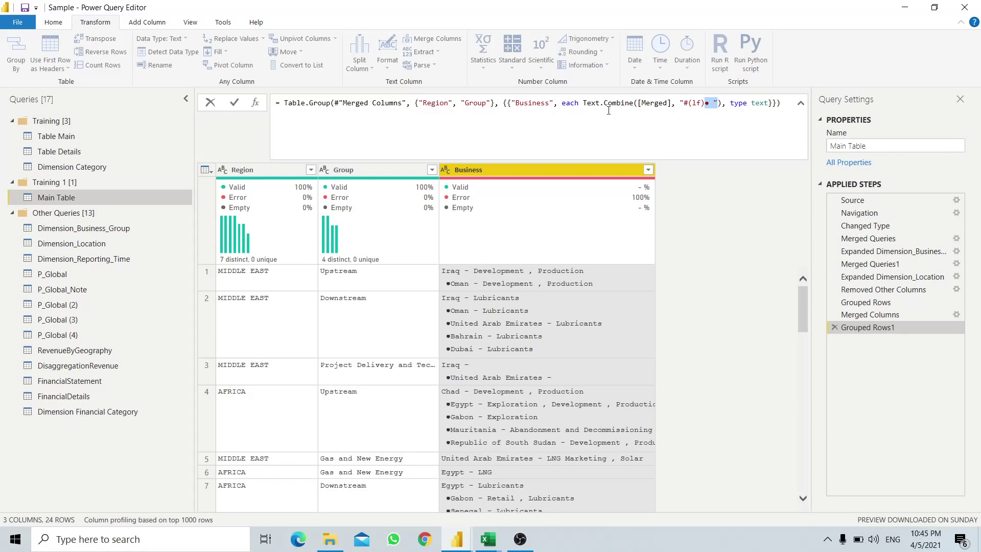
pyautogui.click(585, 103)
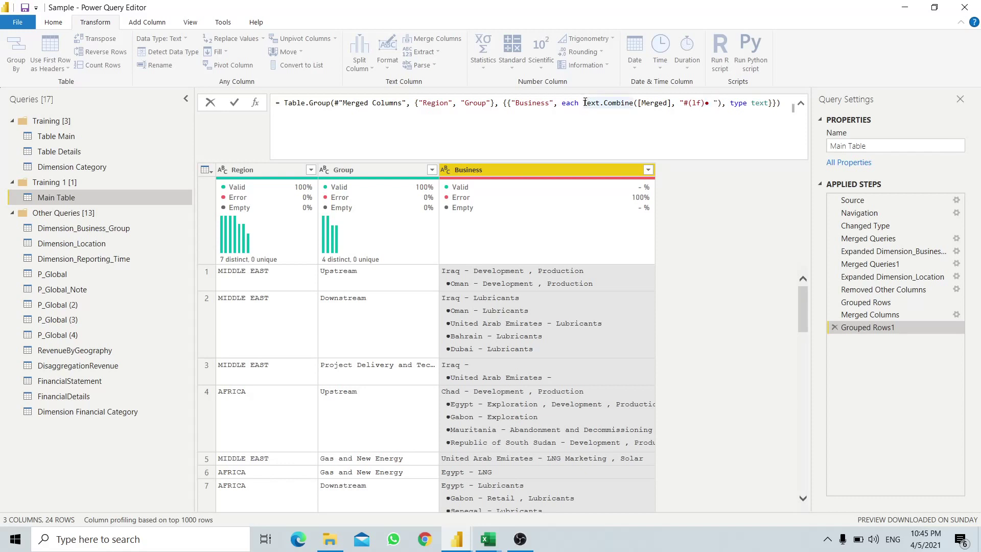
pyautogui.hotkey('ctrl', 'v')
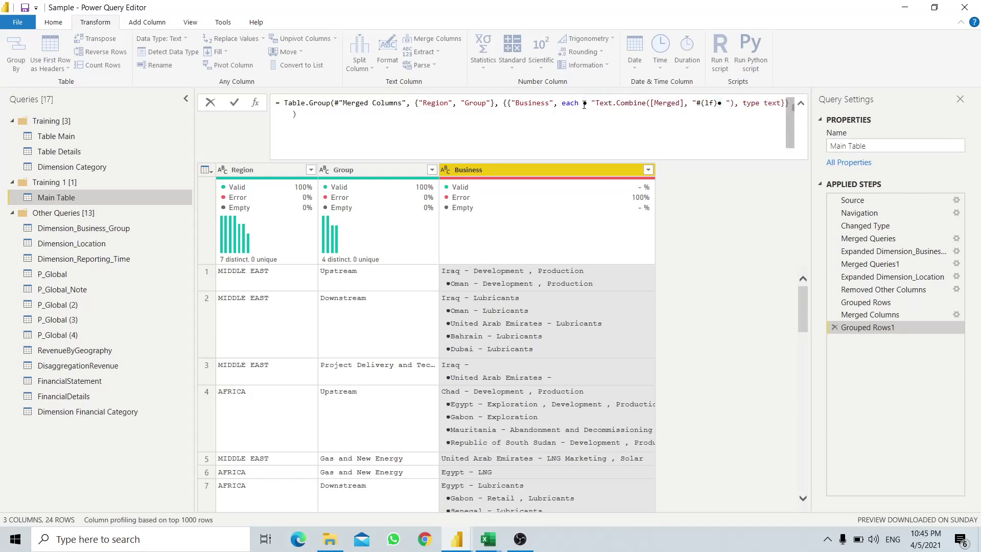
pyautogui.click(583, 104)
pyautogui.write('"')
pyautogui.click(598, 103)
pyautogui.write('&')
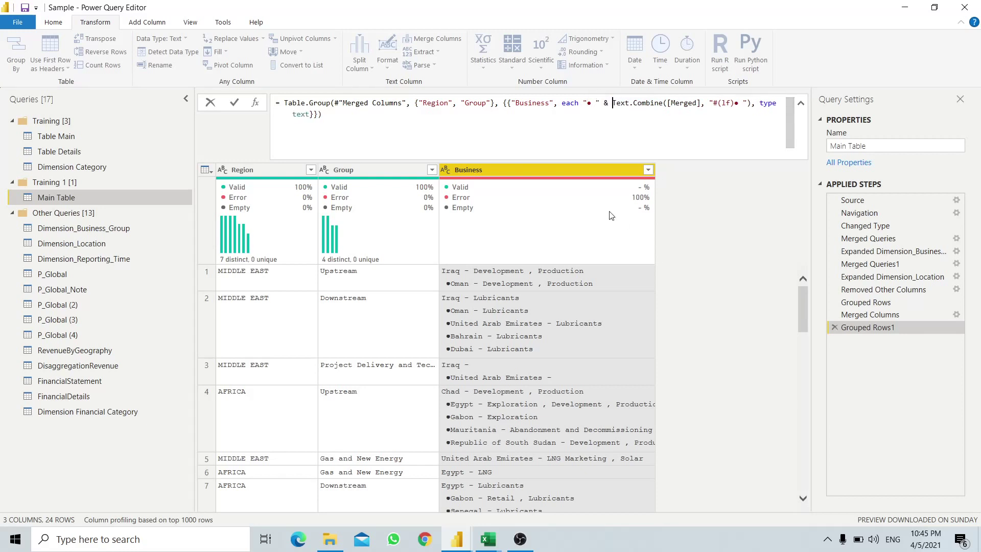
pyautogui.press('Return')
# Widen the Group column slightly to show more of its longer names.
pyautogui.scroll(-1, 568, 354)
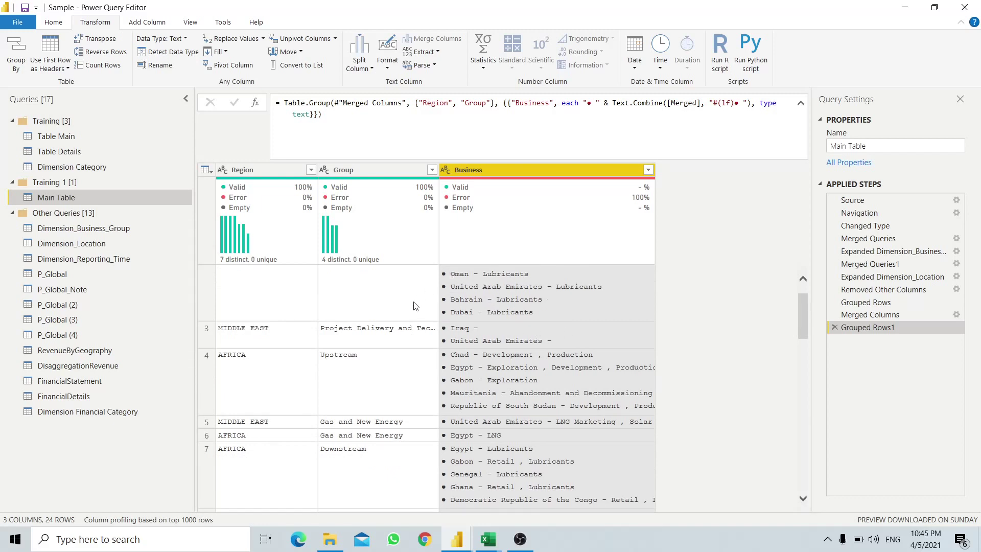
pyautogui.moveTo(439, 171); pyautogui.dragTo(463, 174)
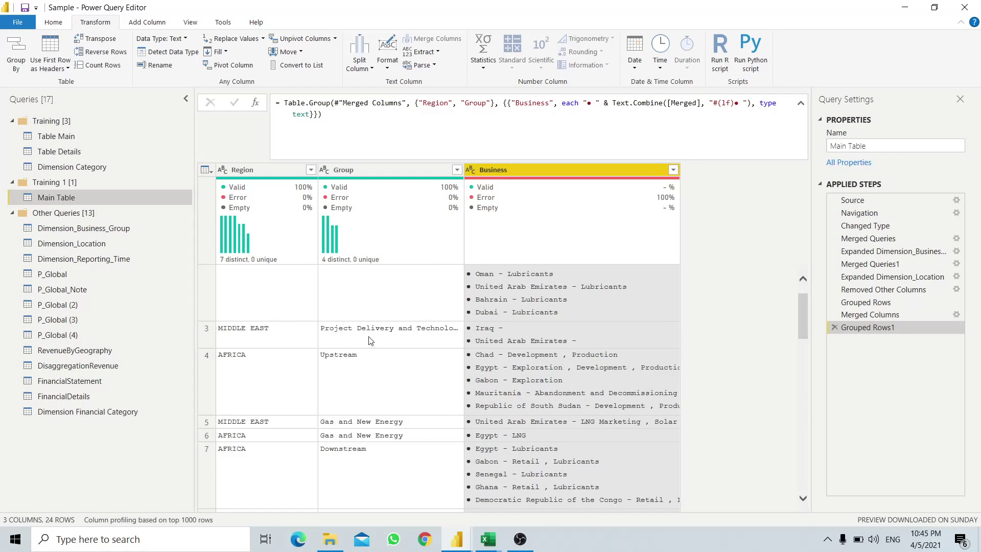
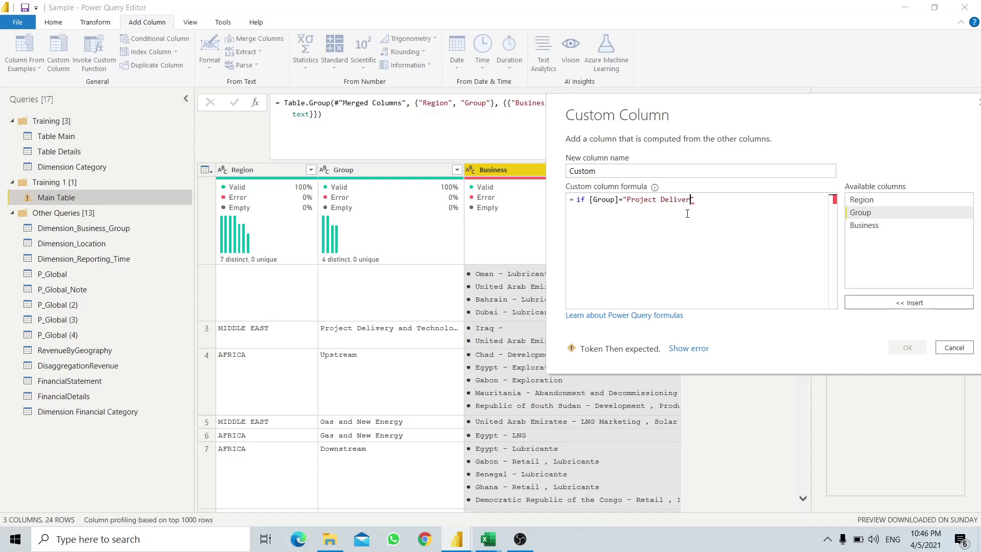
# Complete the custom column's condition as [Group]="Project Delivery and Technology" and start its then branch with Text.Remove on [Business].
pyautogui.write('and Technology" then')
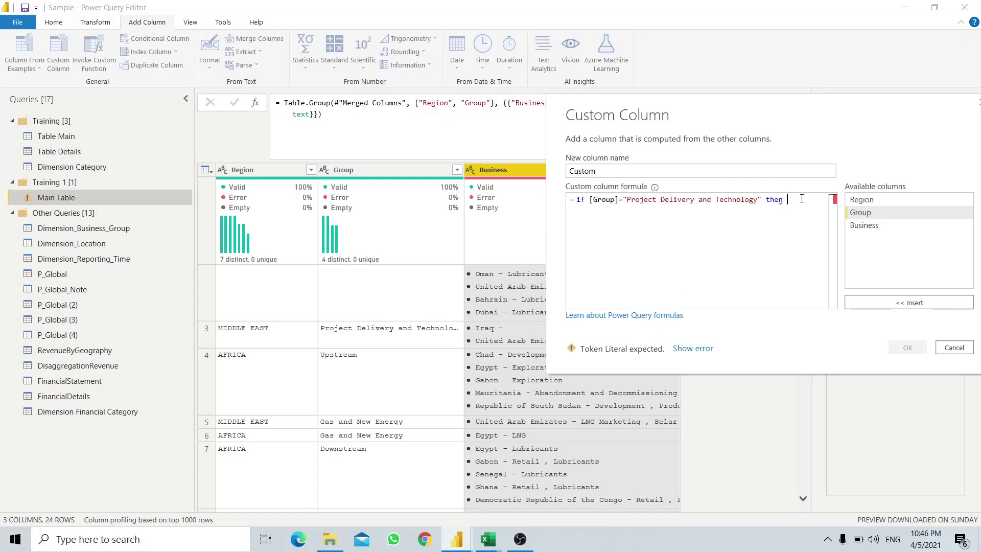
pyautogui.moveTo(829, 109); pyautogui.dragTo(775, 136)
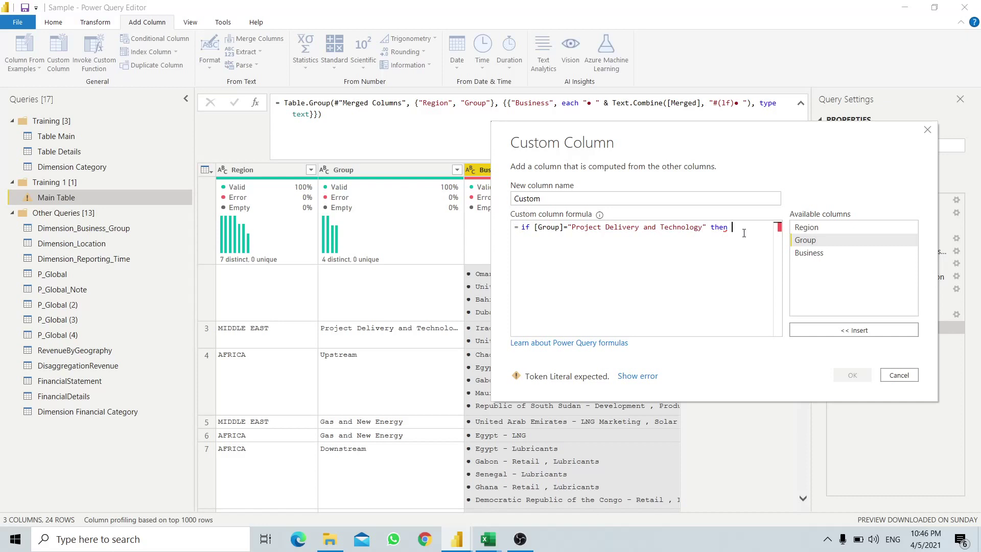
pyautogui.write('Text.Remove')
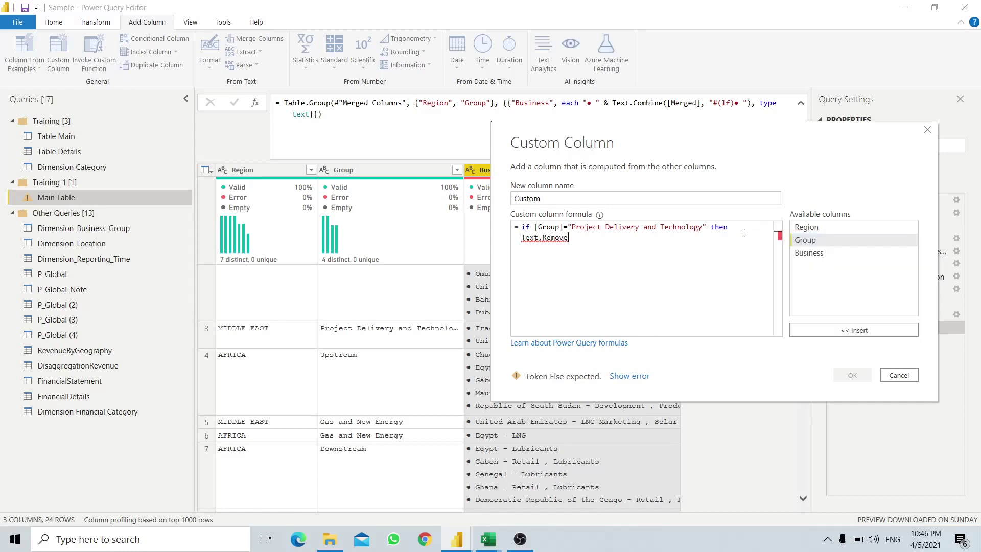
pyautogui.click(744, 237)
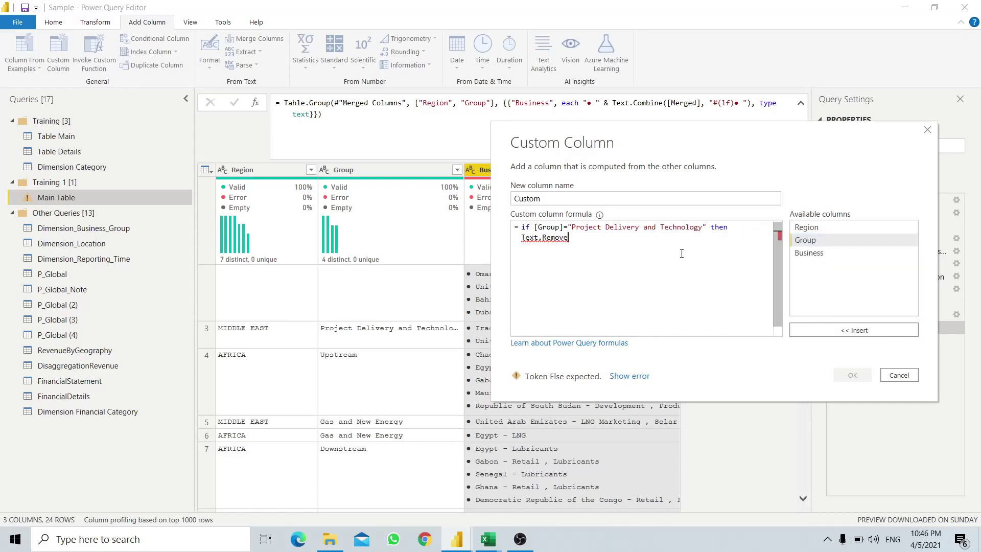
pyautogui.write('(')
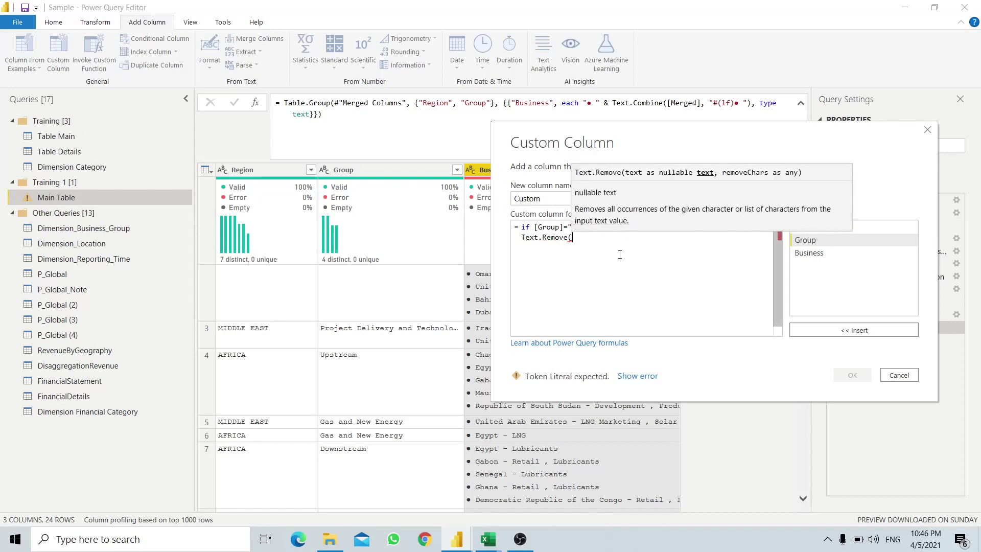
pyautogui.doubleClick(810, 252)
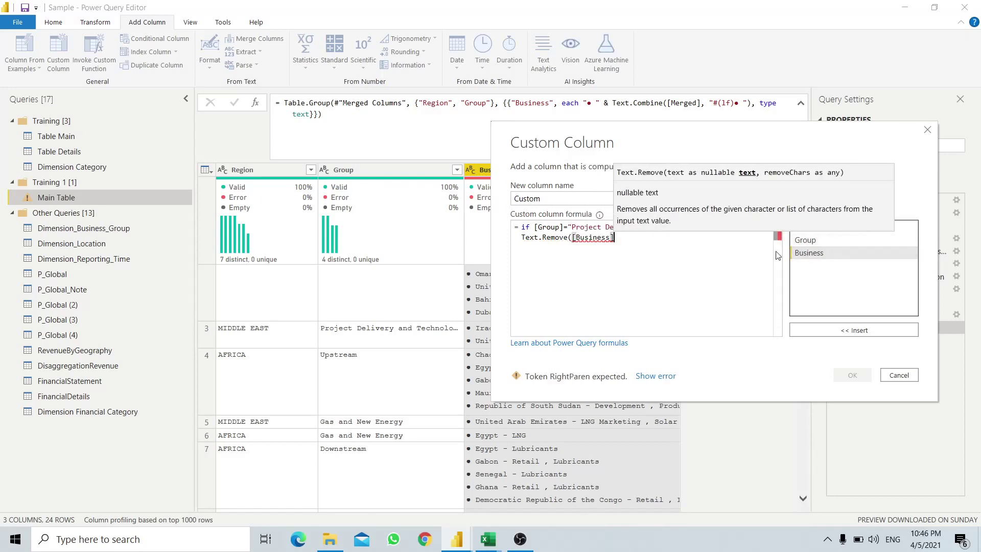
# Give Text.Remove the list {"-", "#(lf)"} as the characters to strip, and close the function.
pyautogui.write(', {')
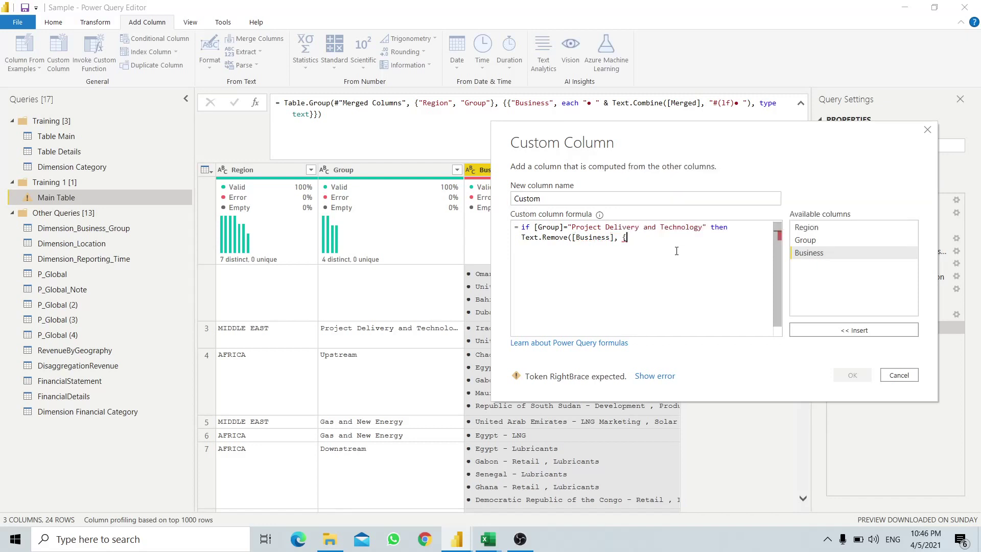
pyautogui.write('"')
pyautogui.write('#"')
pyautogui.write('(lf)')
pyautogui.write('}')
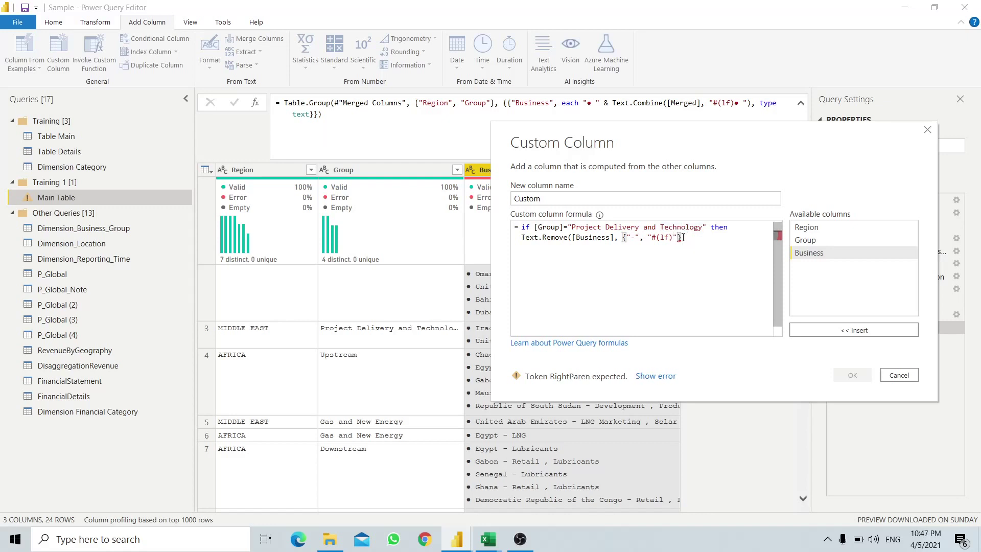
pyautogui.write(')')
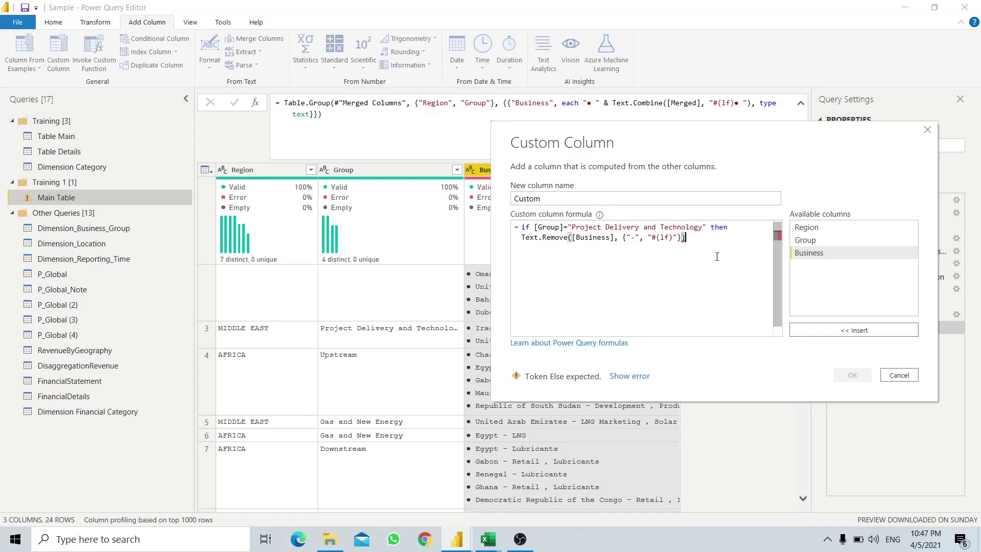
# End the custom column formula with else [Business] and create the column.
pyautogui.write(' else')
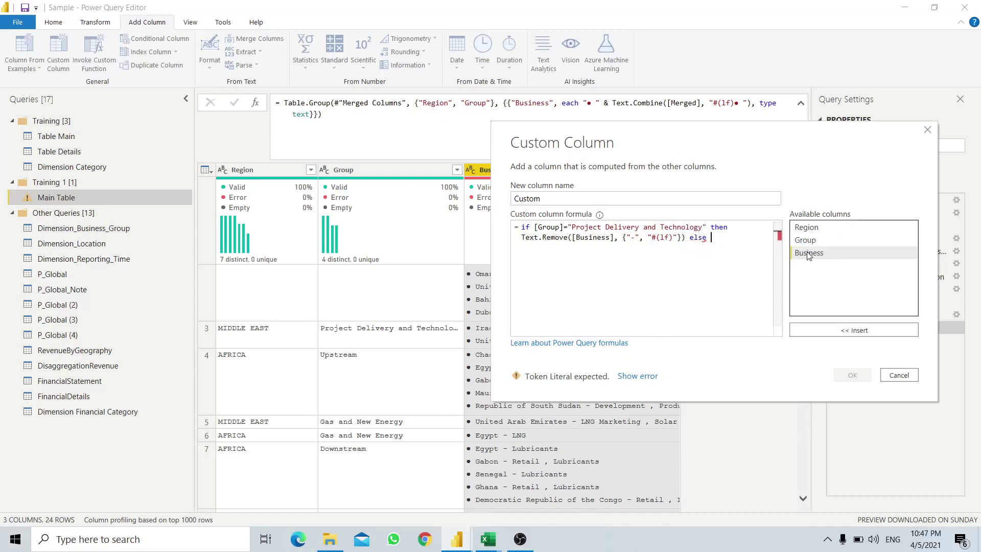
pyautogui.moveTo(722, 134); pyautogui.dragTo(795, 109)
pyautogui.doubleClick(894, 230)
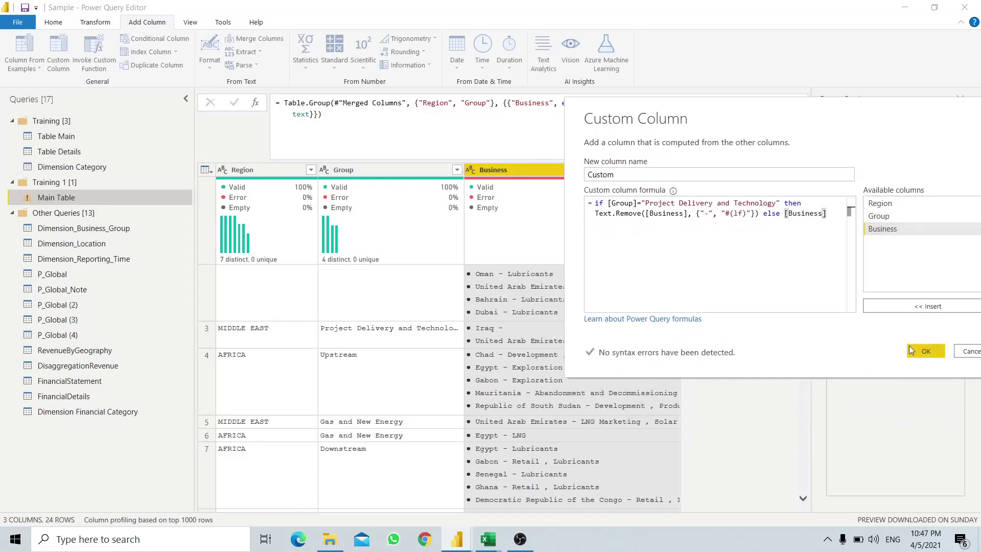
pyautogui.click(926, 351)
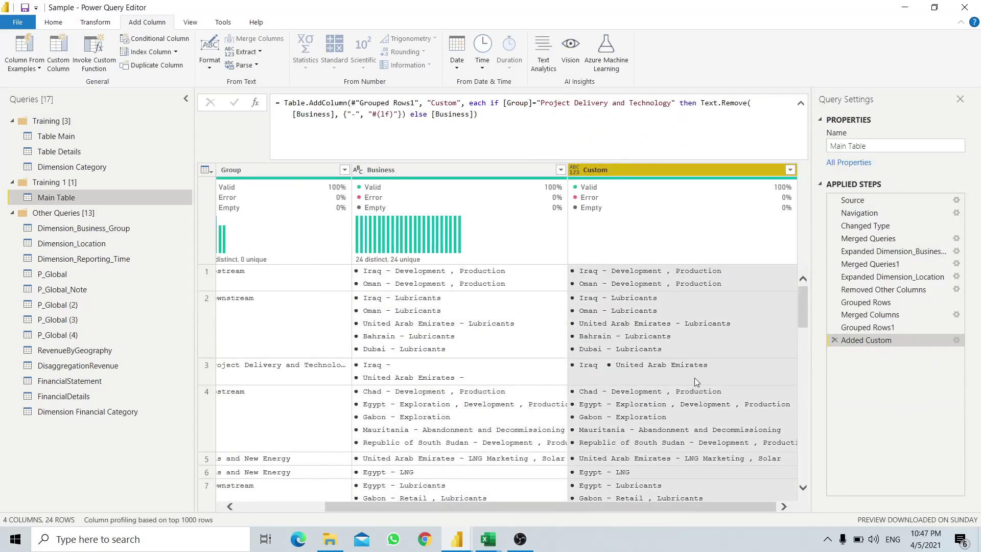
# Compare the Custom column with the original Business column, and remove the Business column from the table.
pyautogui.scroll(-1, 694, 378)
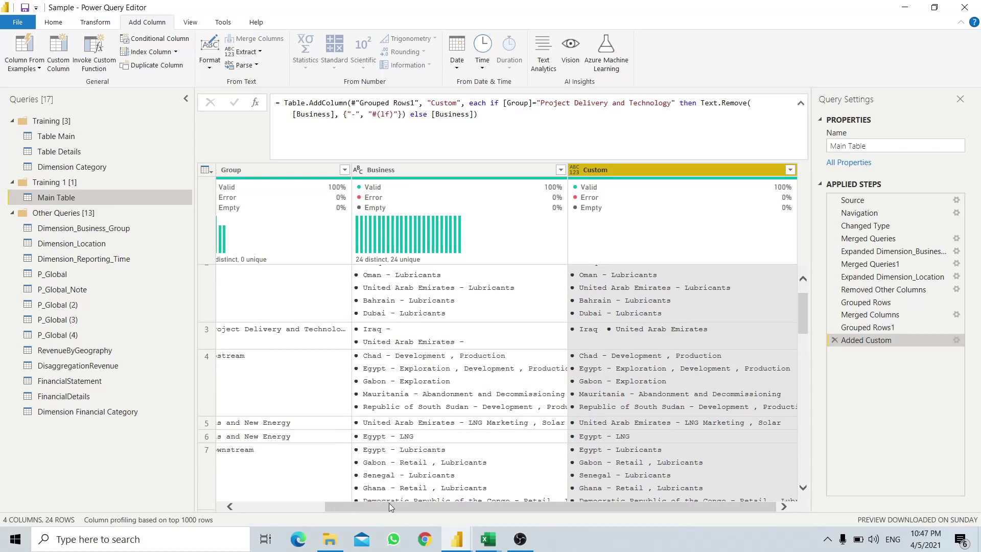
pyautogui.moveTo(391, 506); pyautogui.dragTo(307, 514)
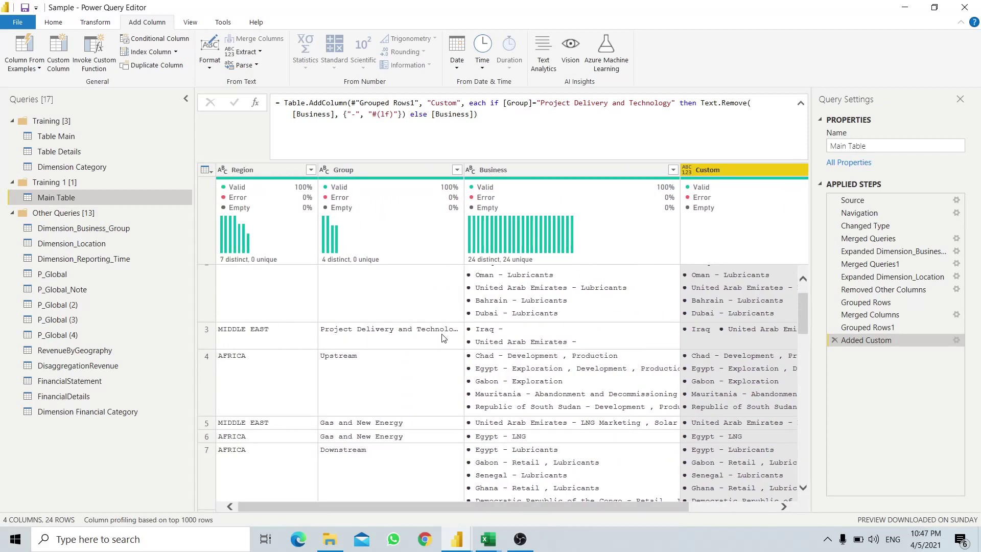
pyautogui.moveTo(578, 508); pyautogui.dragTo(667, 511)
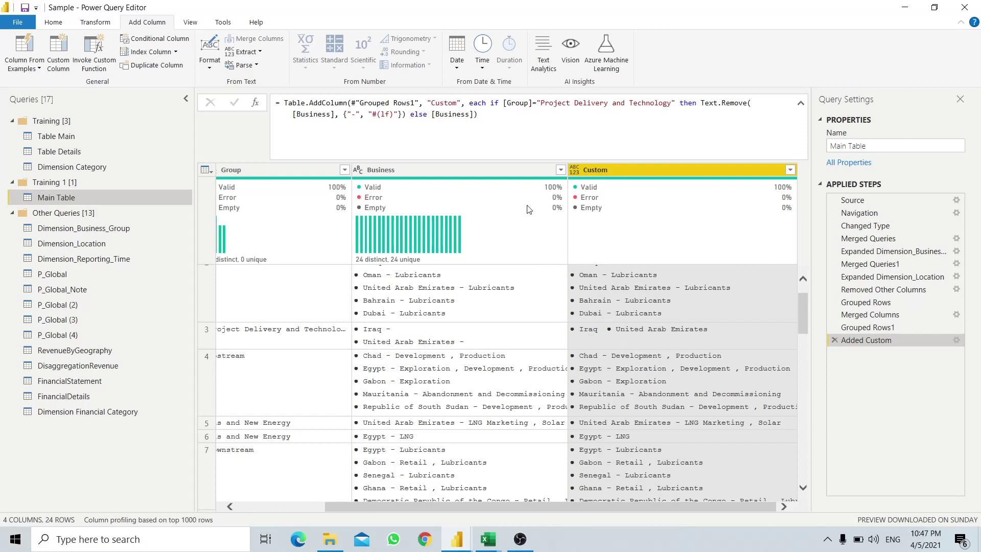
pyautogui.click(481, 167)
pyautogui.rightClick(480, 167)
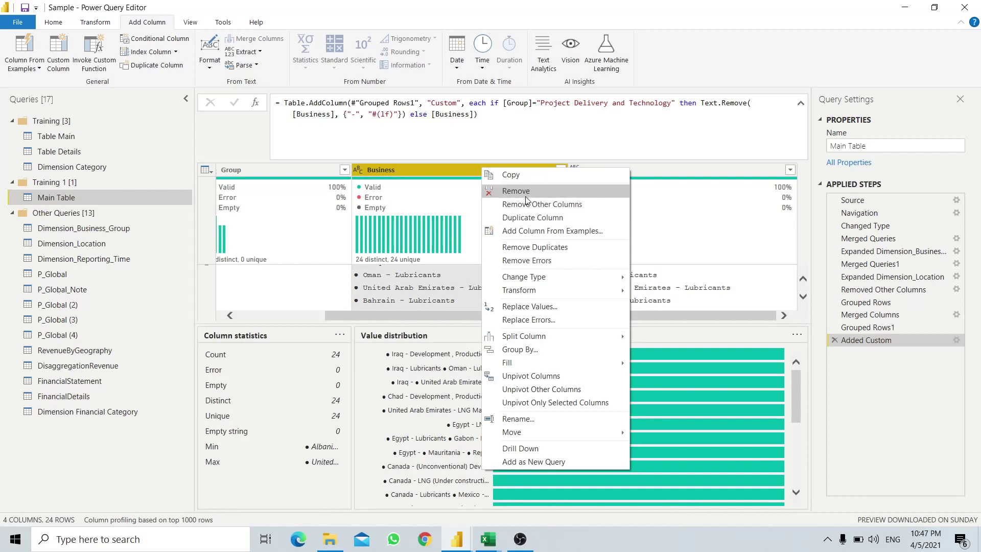
pyautogui.click(525, 192)
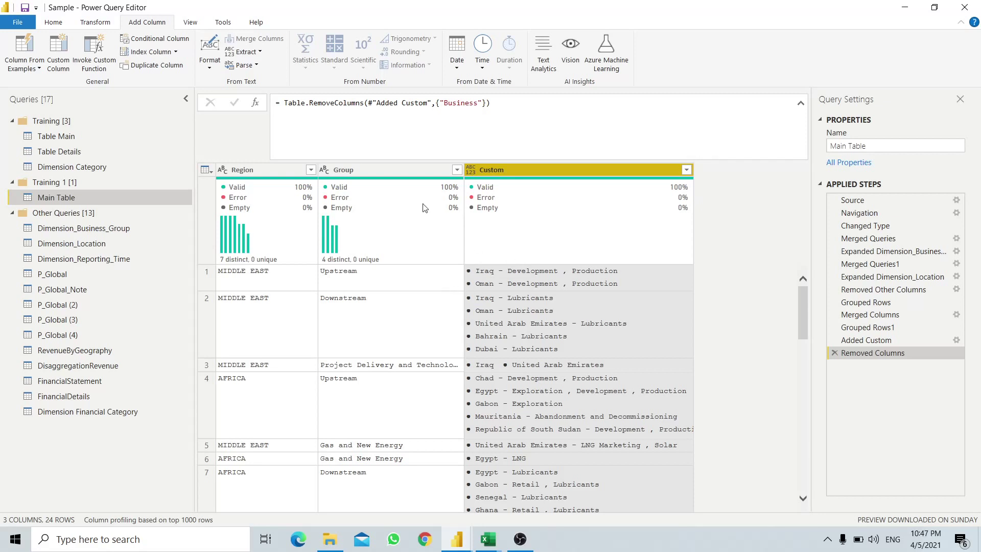
# Merge the Group and Custom columns using the custom separator #(lf), naming the merged column Market.
pyautogui.click(417, 171)
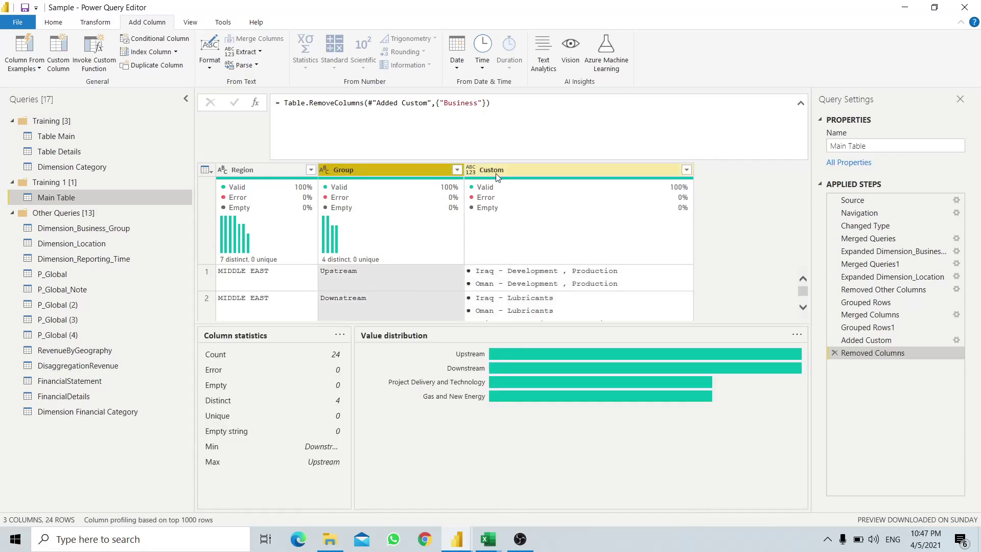
pyautogui.keyDown('ctrl'); pyautogui.click(498, 175); pyautogui.keyUp('ctrl')
pyautogui.rightClick(496, 172)
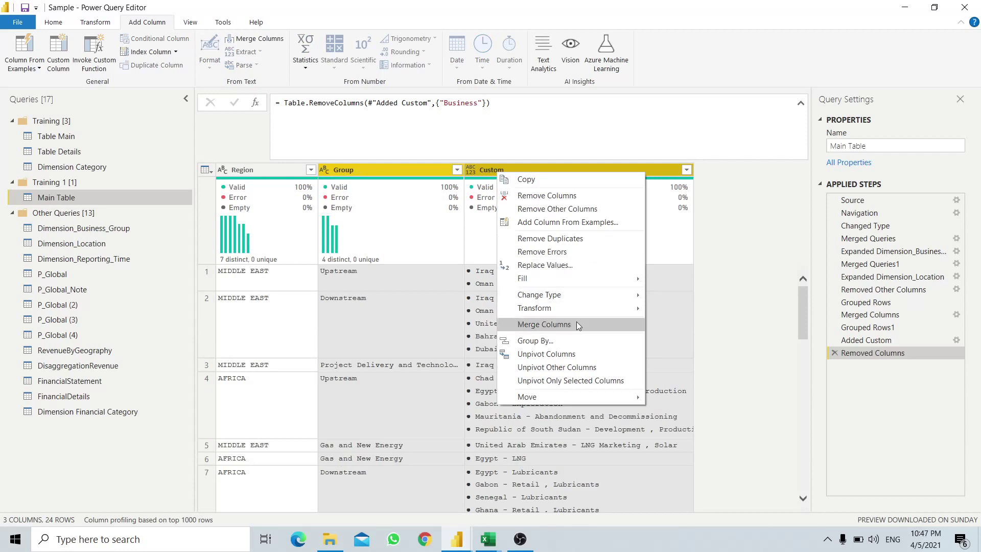
pyautogui.click(559, 325)
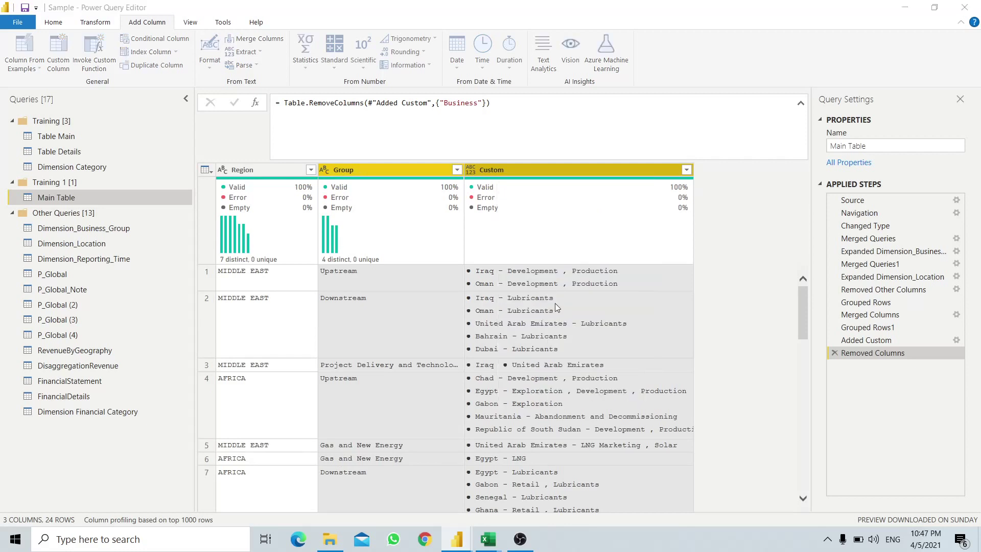
pyautogui.click(391, 260)
pyautogui.click(332, 360)
pyautogui.click(347, 274)
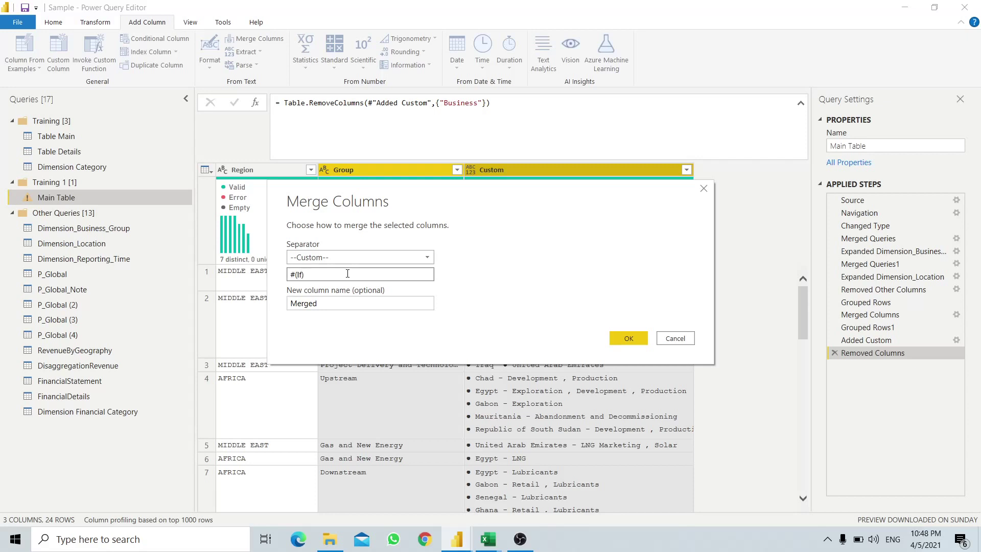
pyautogui.doubleClick(349, 305)
pyautogui.write('BGlobal')
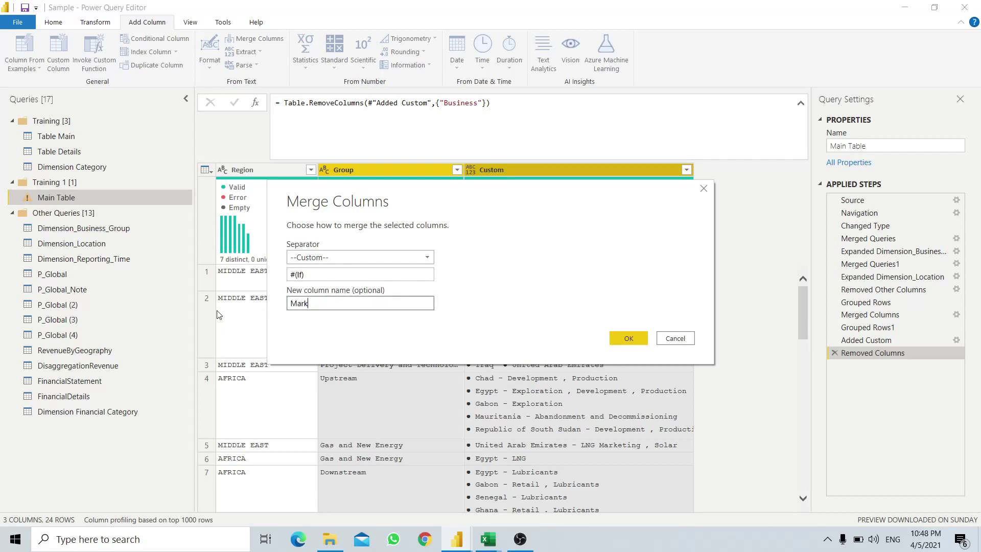
pyautogui.click(629, 338)
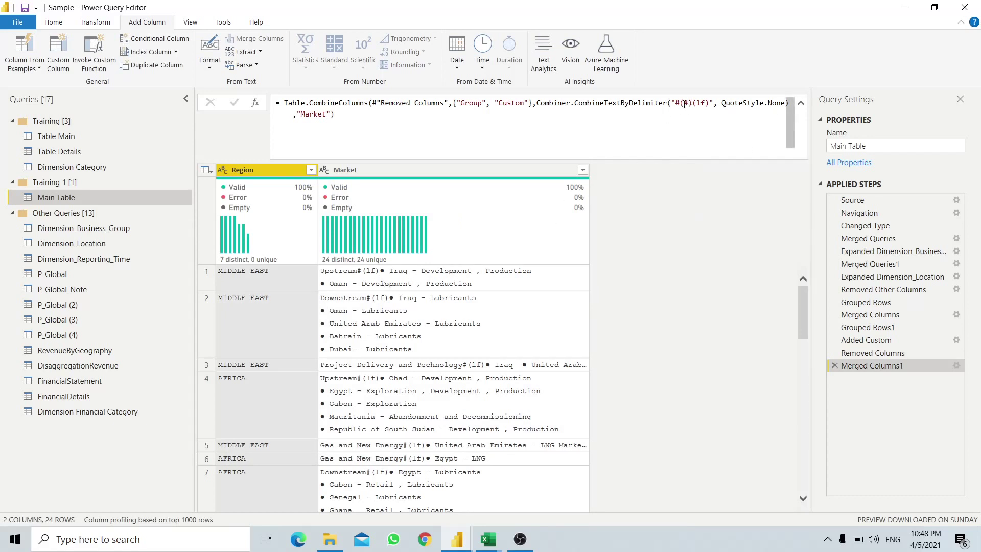
# Correct the delimiter in the merge formula to "#(lf)" by deleting the extra (#), and apply the formula.
pyautogui.moveTo(679, 103); pyautogui.dragTo(692, 103)
pyautogui.press('Delete')
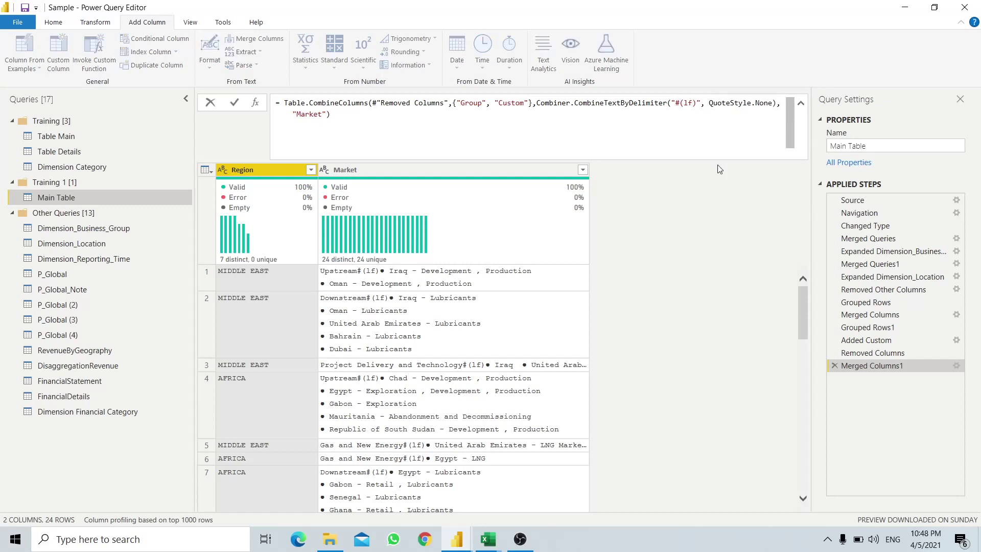
pyautogui.press('Return')
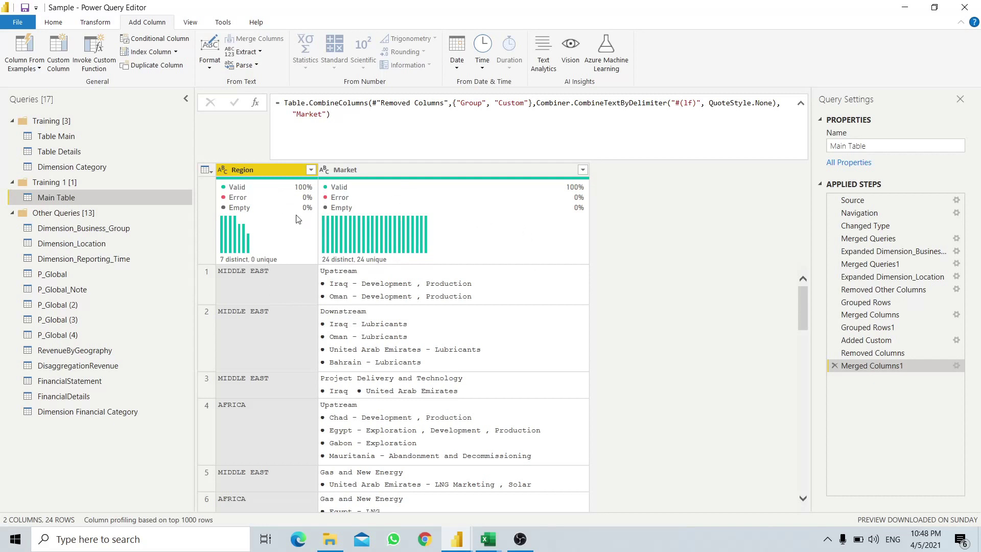
# Group the table by Region with a new column named Market that uses Sum on the Market column.
pyautogui.click(95, 22)
pyautogui.click(16, 56)
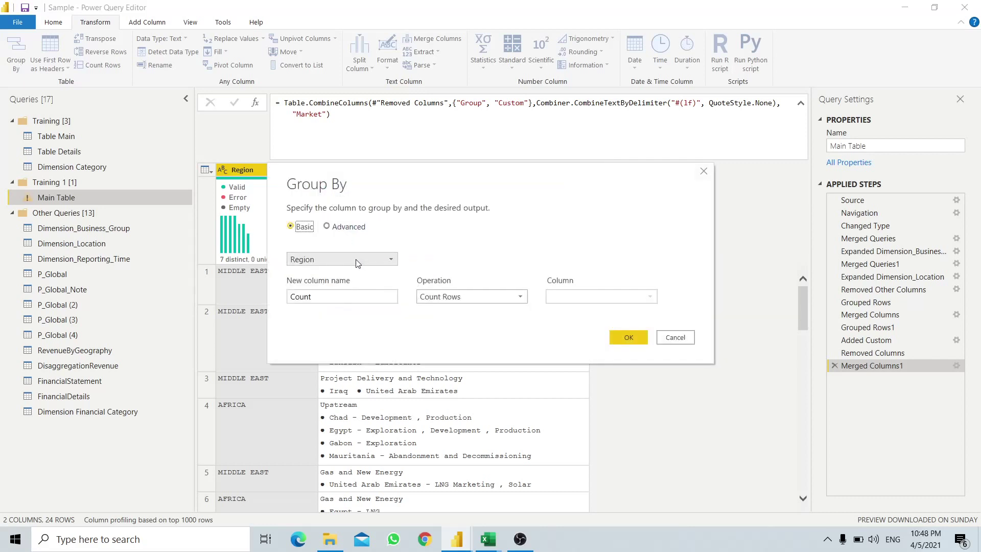
pyautogui.doubleClick(367, 297)
pyautogui.write('Market')
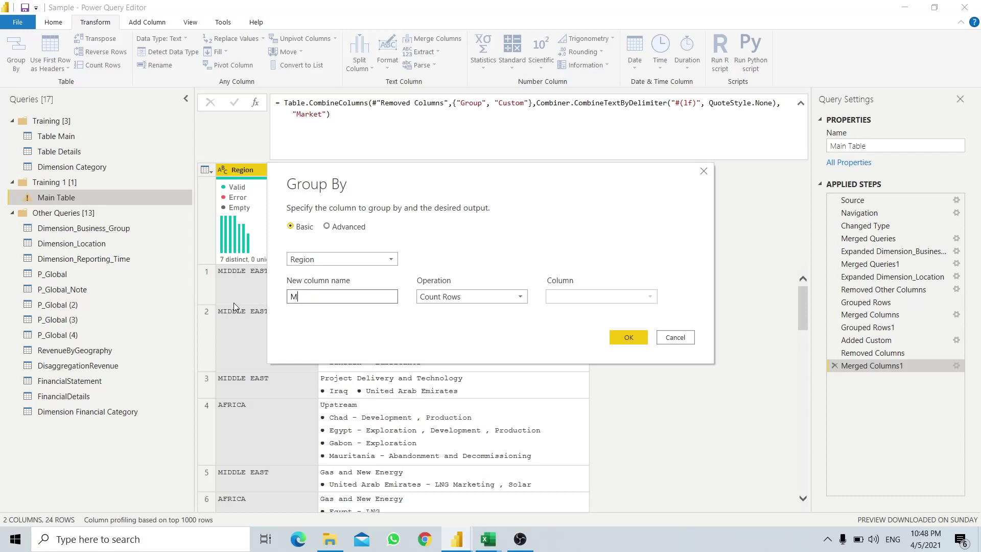
pyautogui.click(519, 296)
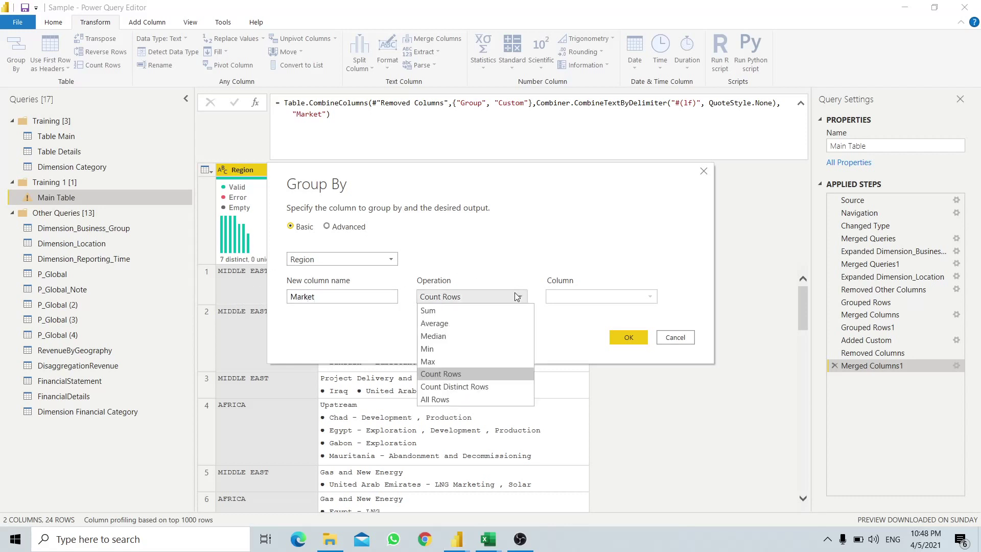
pyautogui.click(461, 308)
pyautogui.click(565, 297)
pyautogui.click(566, 322)
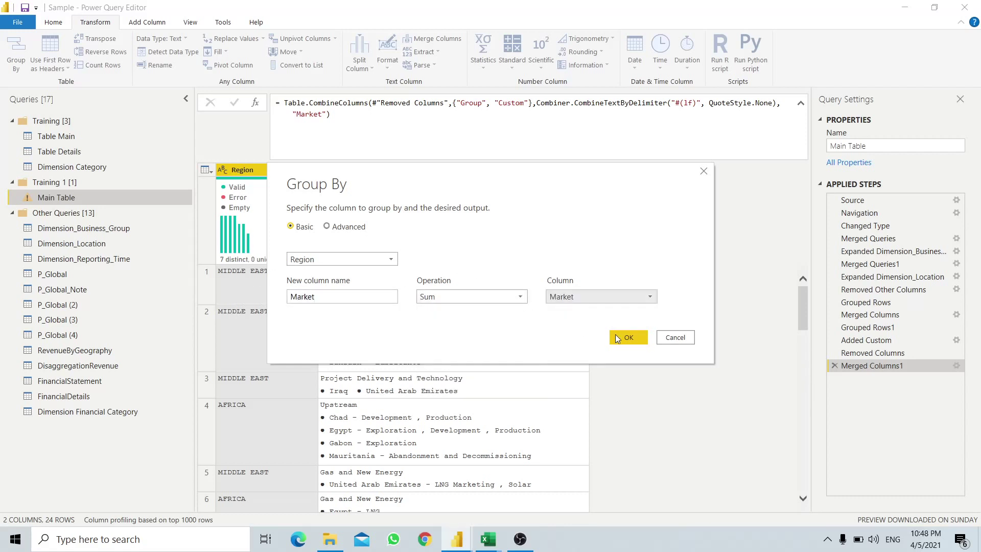
pyautogui.click(627, 337)
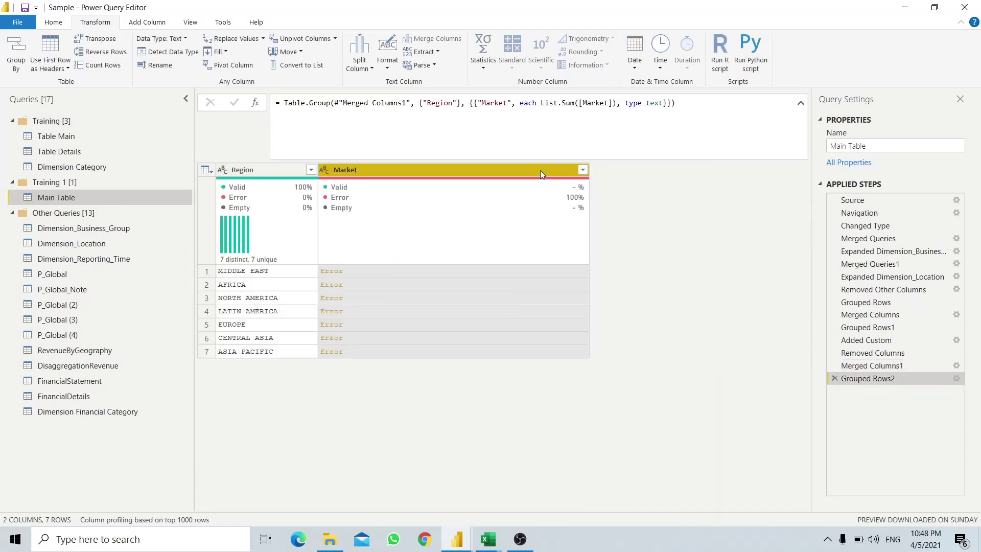
# Replace List.Sum with Text.Combine in the Region grouping formula and apply it.
pyautogui.moveTo(542, 104); pyautogui.dragTo(576, 105)
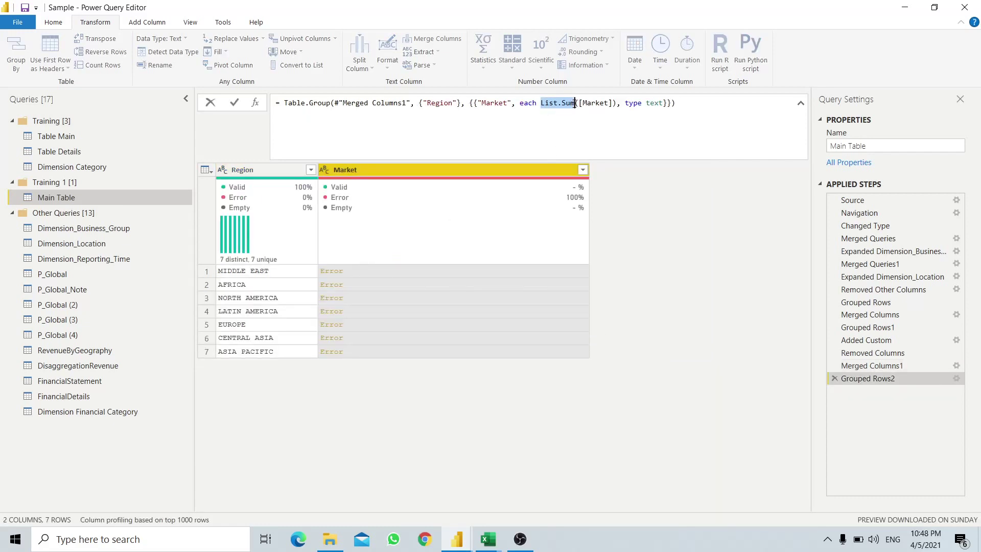
pyautogui.write('Text')
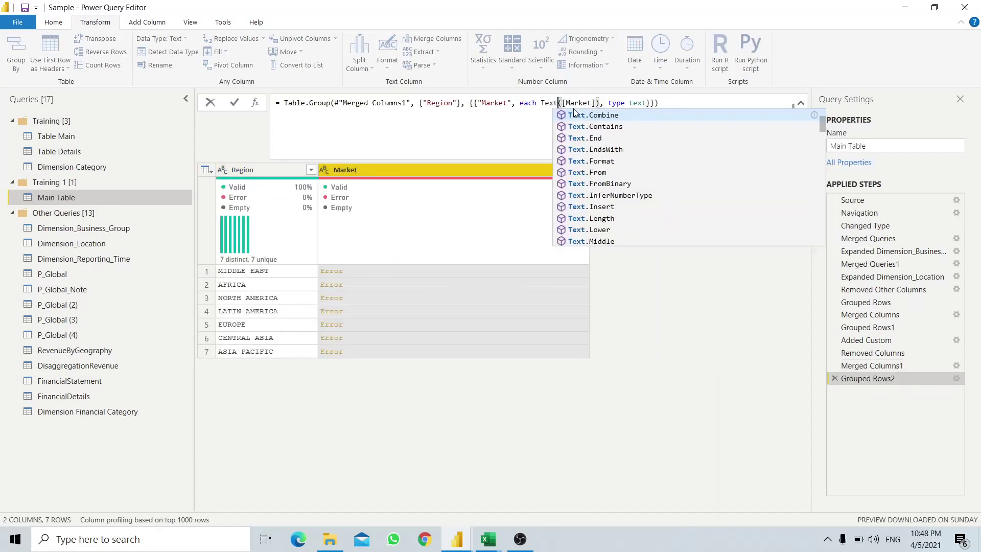
pyautogui.click(590, 116)
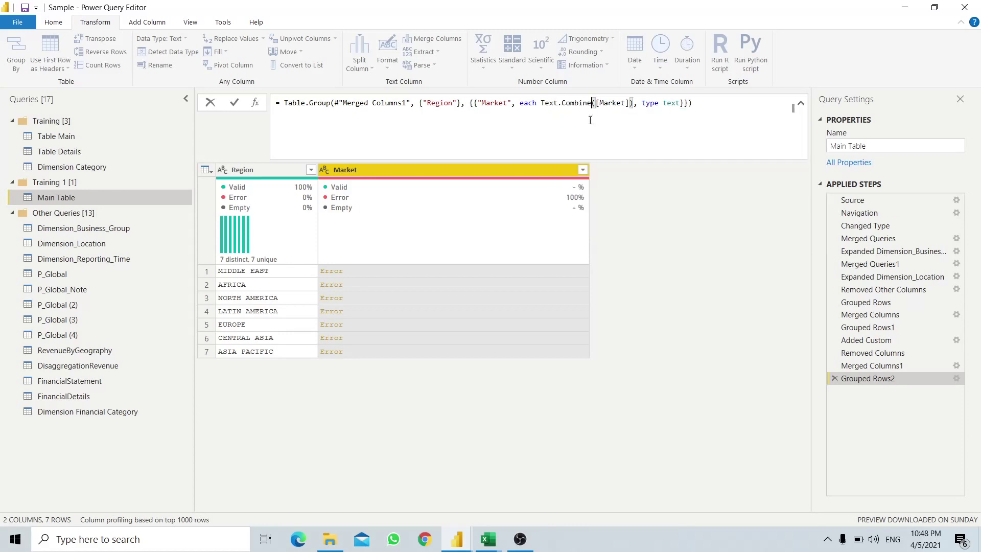
pyautogui.press('Return')
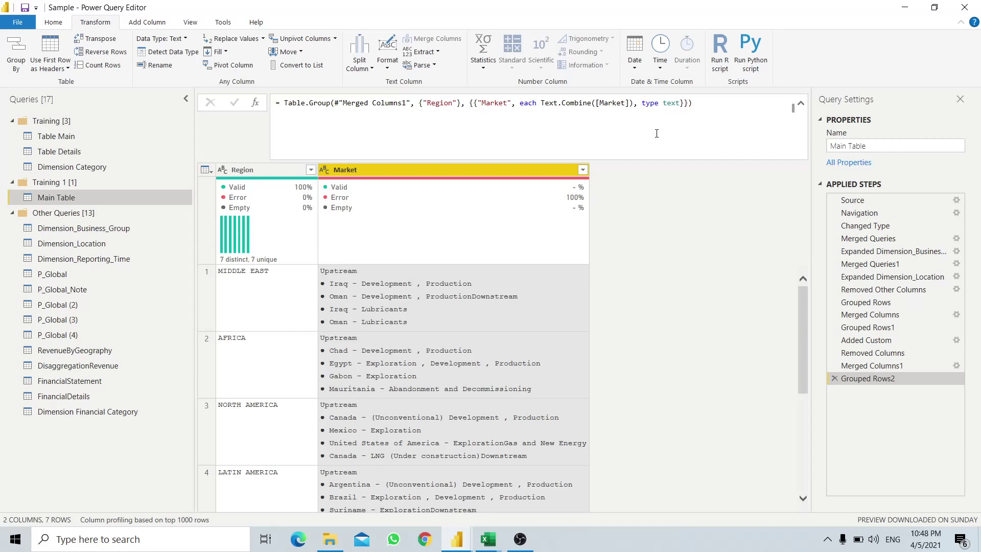
# Add the line-feed separator "#(lf)" as the second argument of Text.Combine in the Region grouping formula and apply it.
pyautogui.click(634, 104)
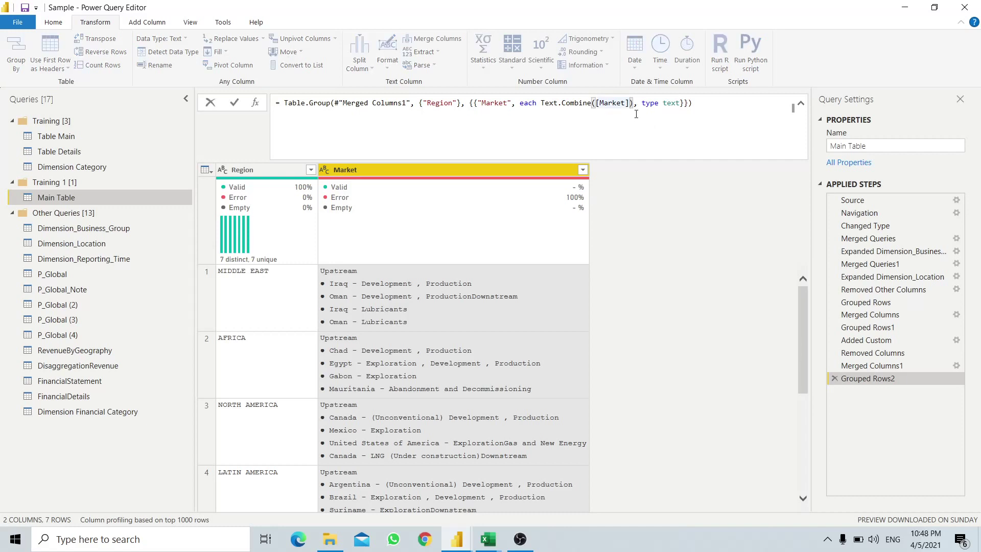
pyautogui.write(', "')
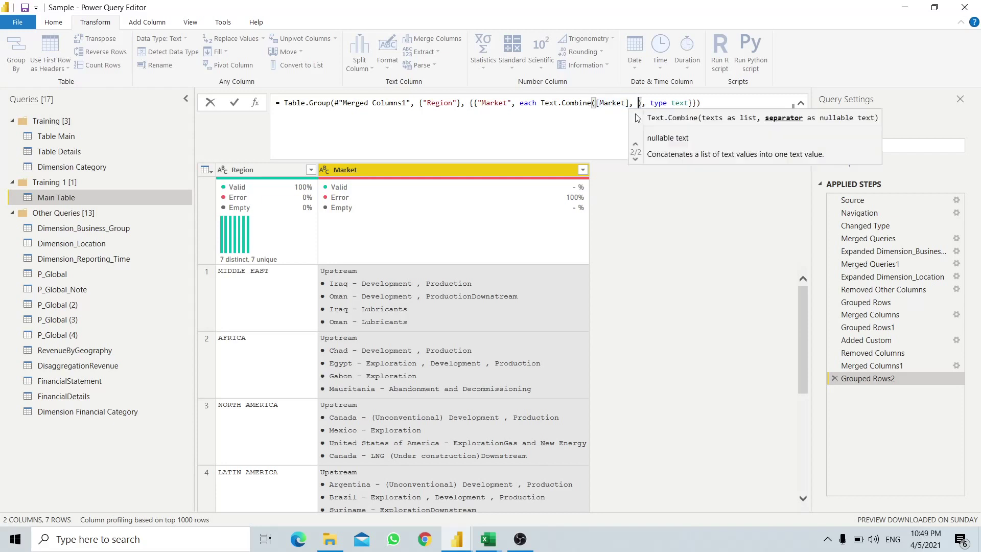
pyautogui.write('"')
pyautogui.press('Left')
pyautogui.write('#')
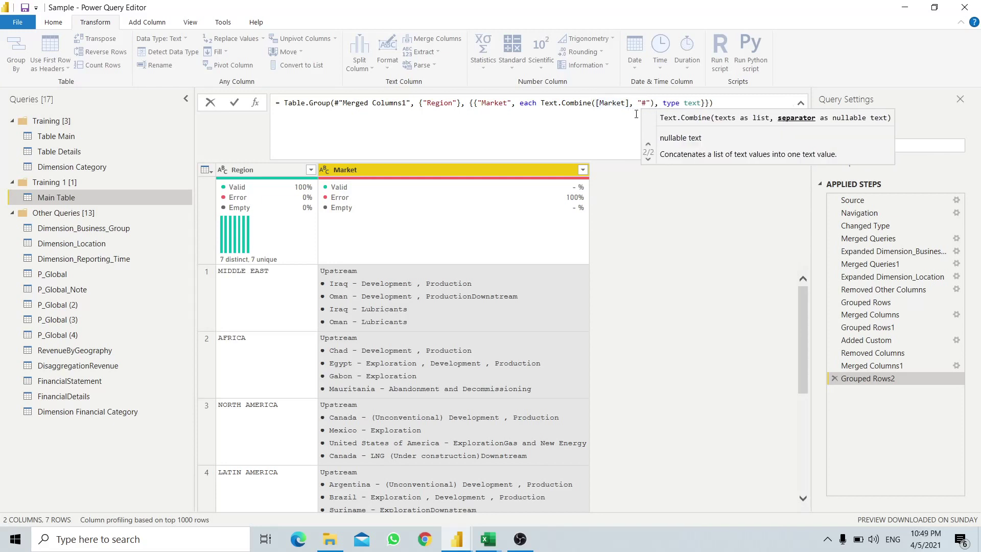
pyautogui.write('(lf)')
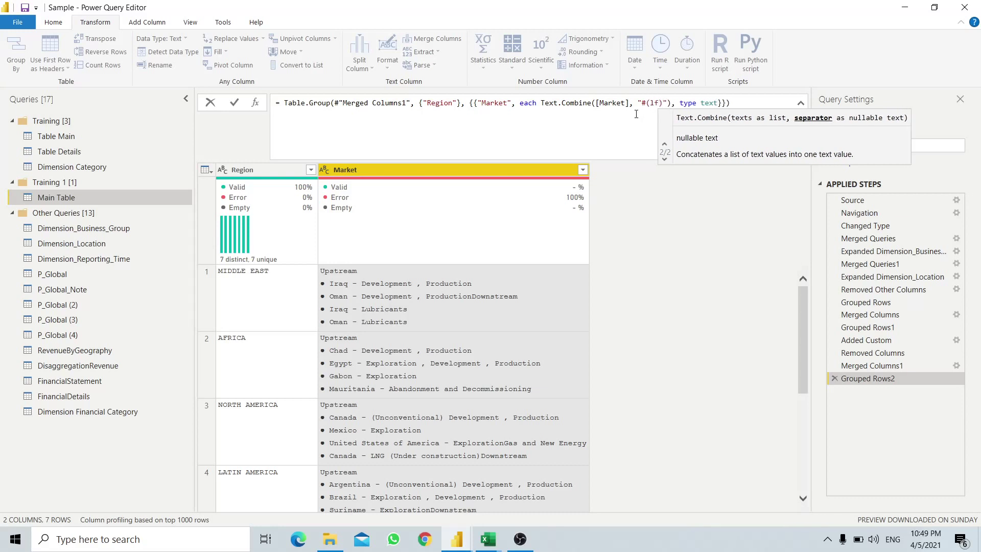
pyautogui.press('Return')
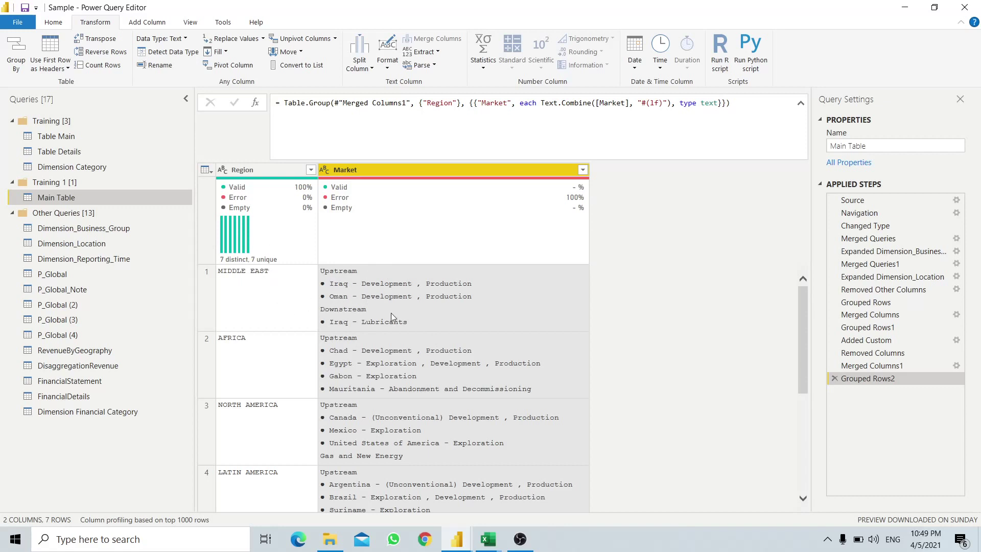
# Check the Market text of the grouped regions, and close the Power Query Editor with the query changes applied to the report.
pyautogui.scroll(-1, 391, 312)
pyautogui.scroll(-2, 391, 313)
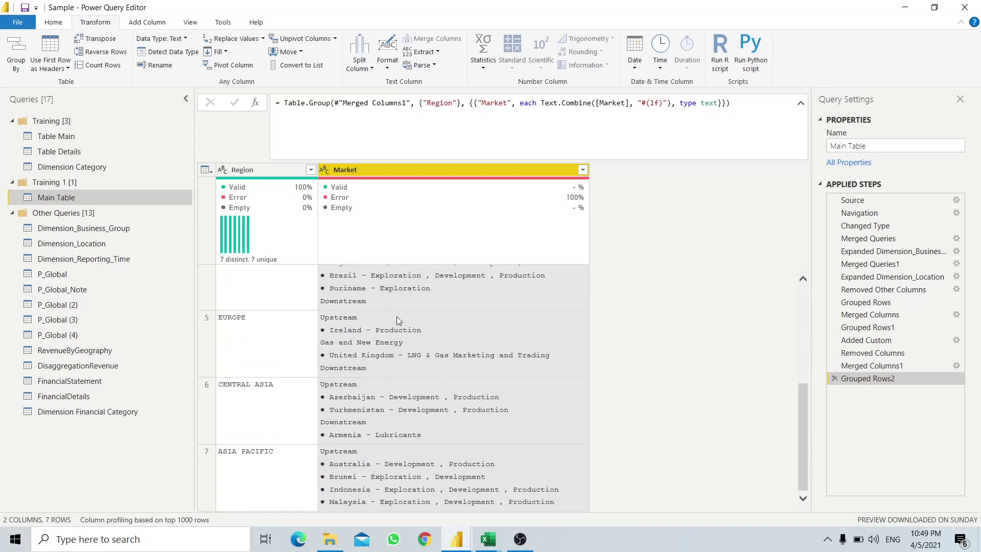
pyautogui.scroll(3, 397, 317)
pyautogui.scroll(-3, 397, 317)
pyautogui.click(58, 22)
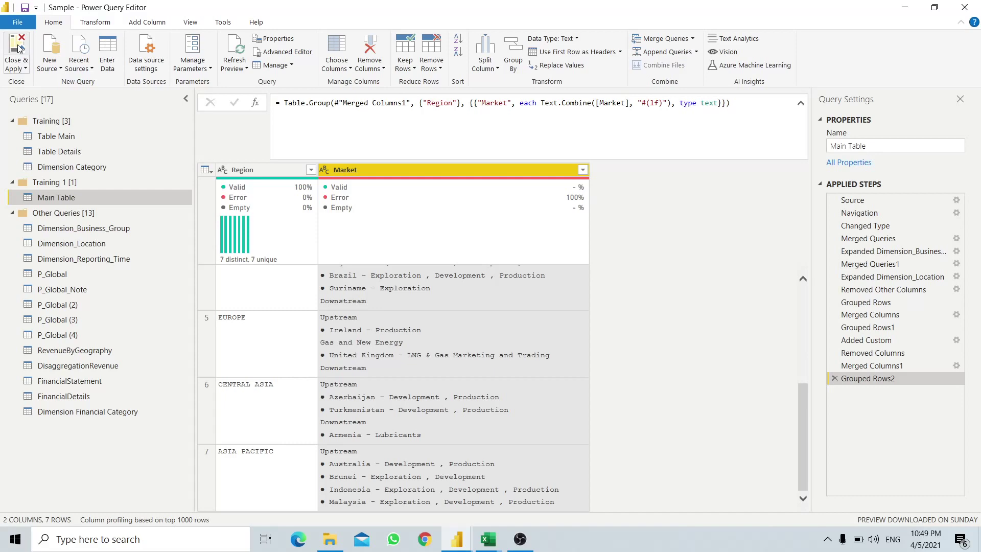
pyautogui.click(17, 48)
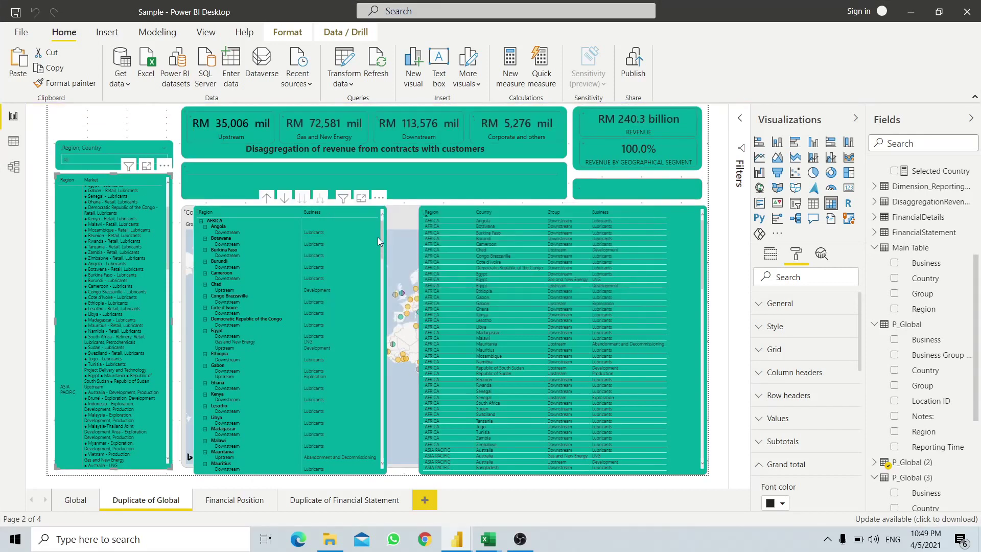
# In the table visual on the Duplicate of Global page, remove the broken fields including Business and add Main Table's Market beside Region.
pyautogui.click(673, 223)
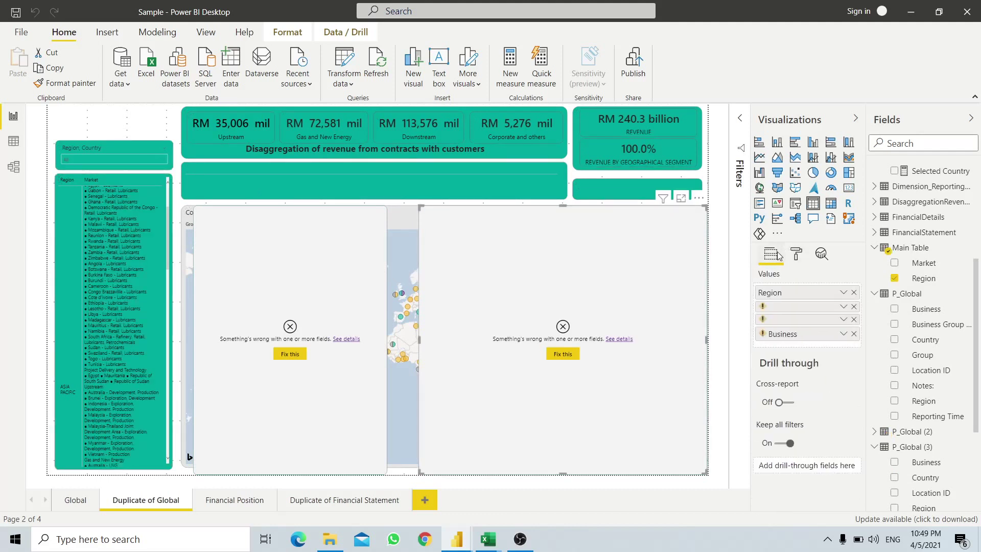
pyautogui.click(853, 307)
pyautogui.click(854, 307)
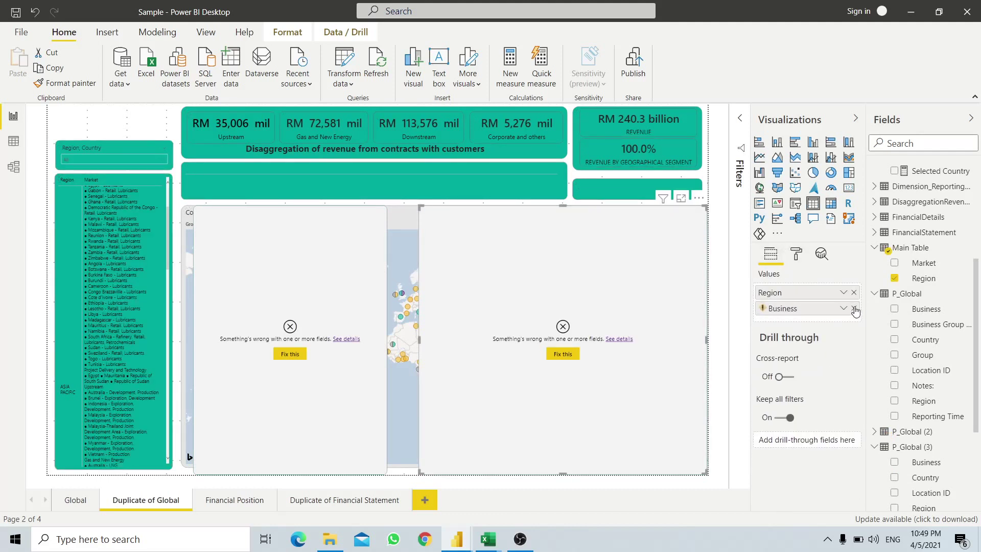
pyautogui.click(853, 307)
pyautogui.click(894, 262)
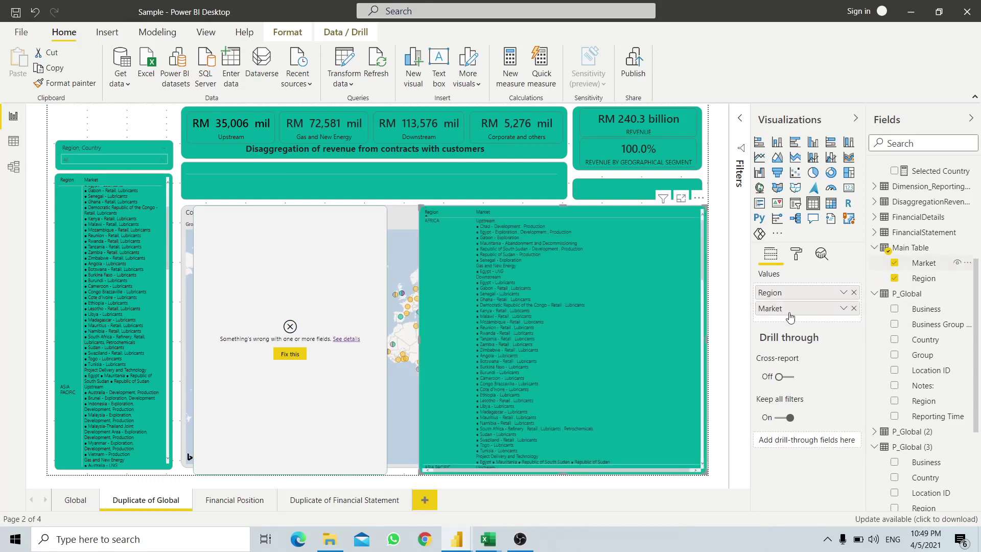
pyautogui.scroll(5, 531, 332)
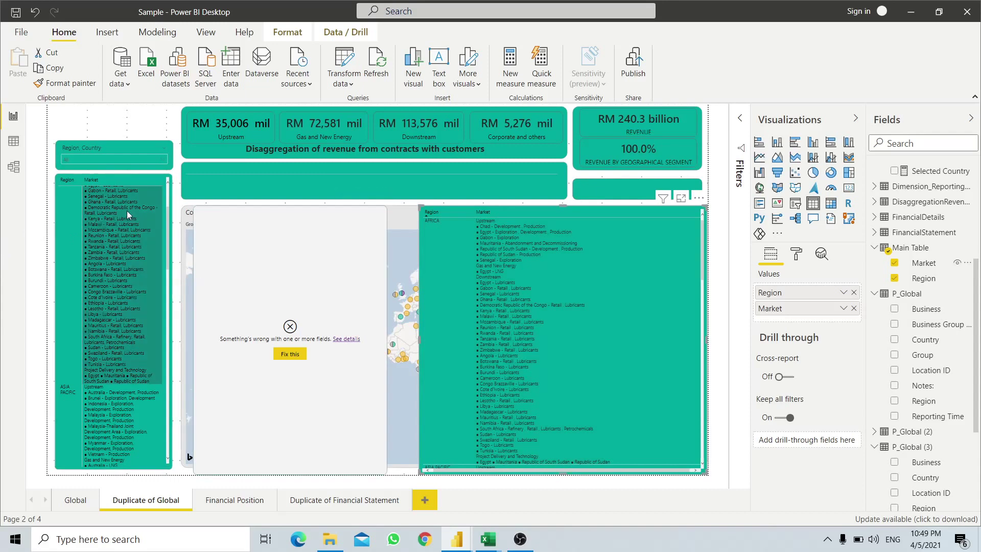
# On the Global page, filter the visuals by Malaysia's bubble on the map and inspect the bubble's tooltip.
pyautogui.click(80, 503)
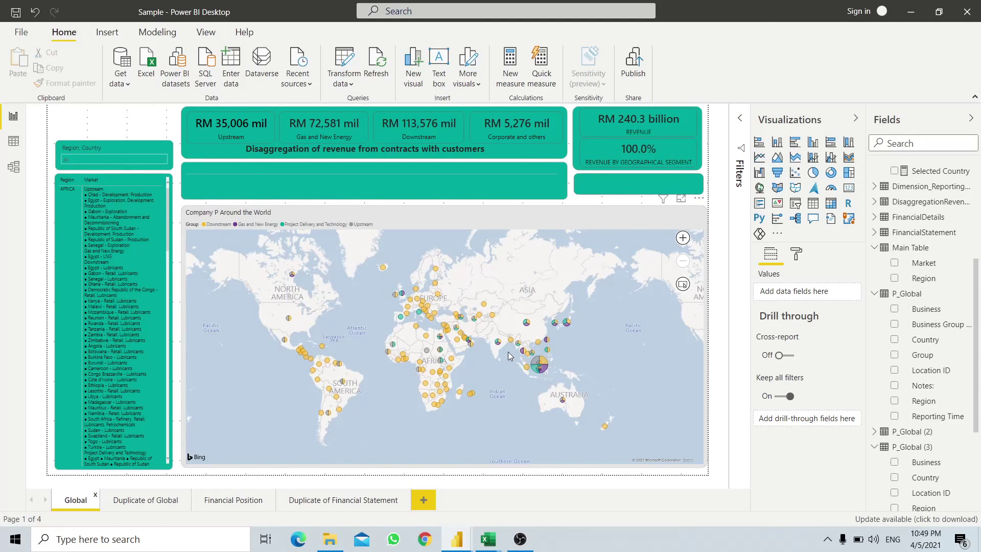
pyautogui.scroll(5, 563, 369)
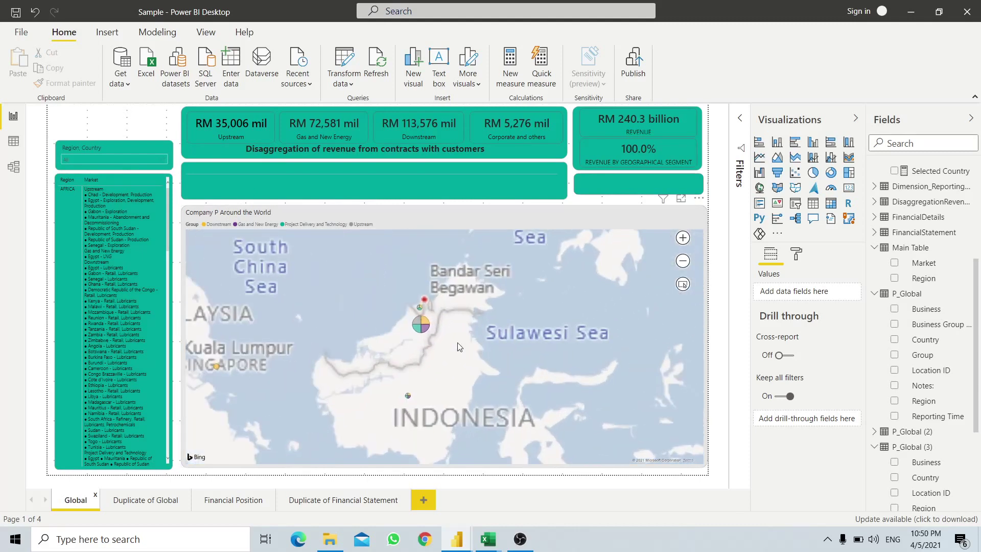
pyautogui.click(422, 327)
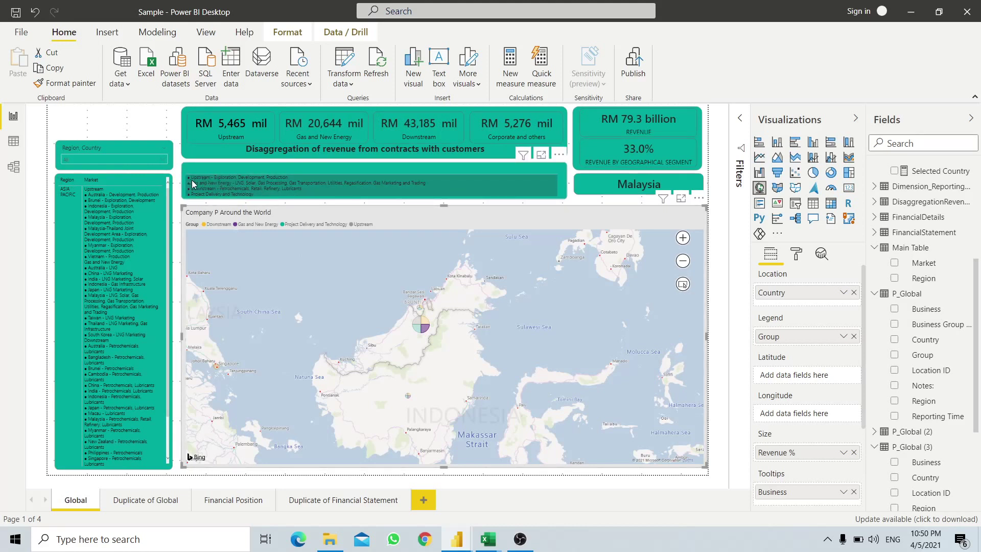
pyautogui.moveTo(419, 331)
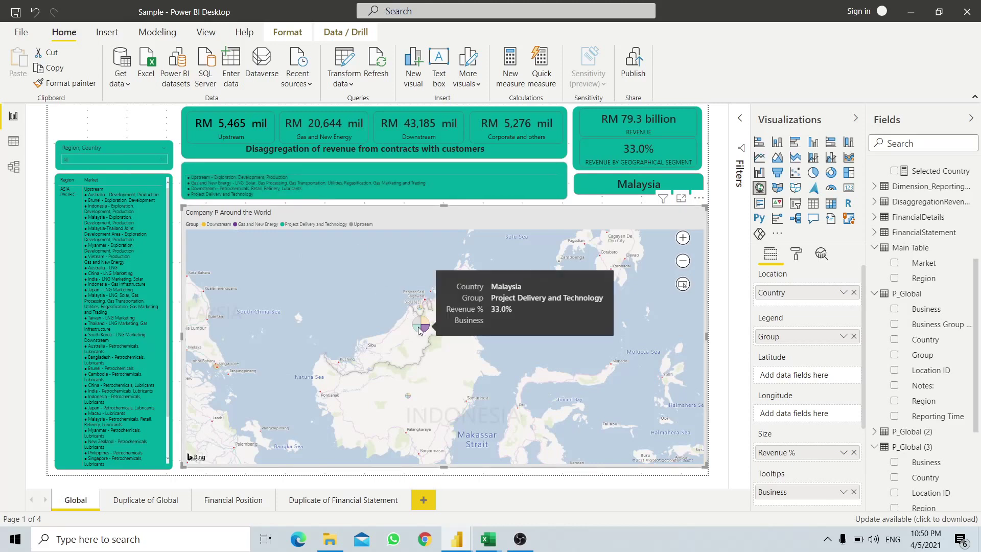